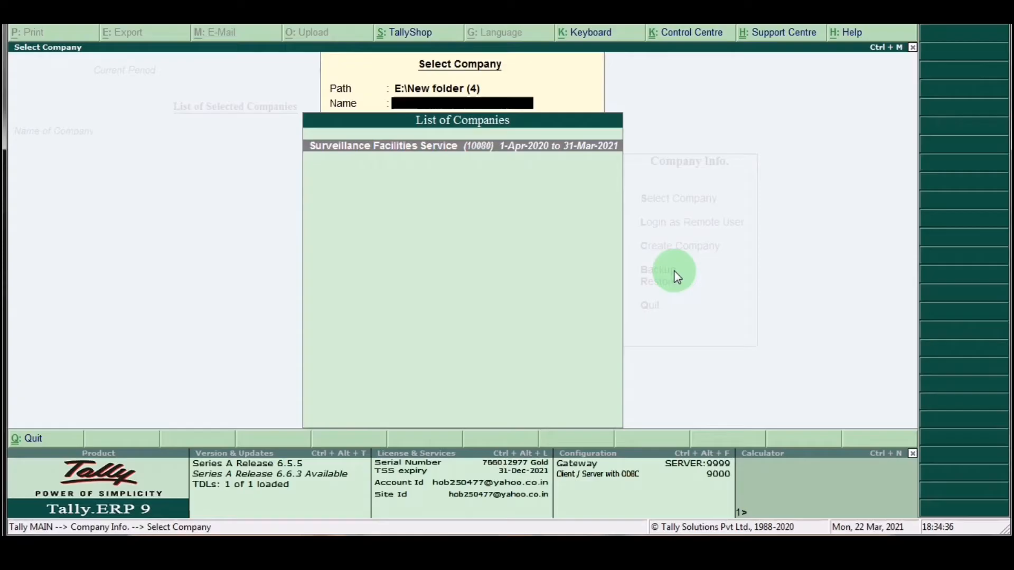
- Load the company Surveillance Facilities Service and open its balance sheet
key("Return")
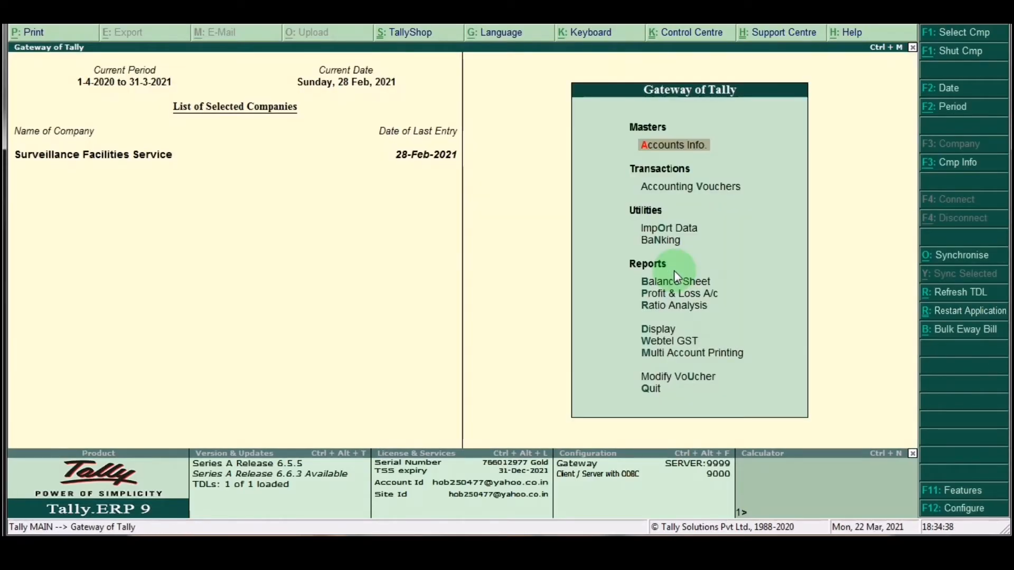
left_click(674, 271)
key("Right")
key("Left")
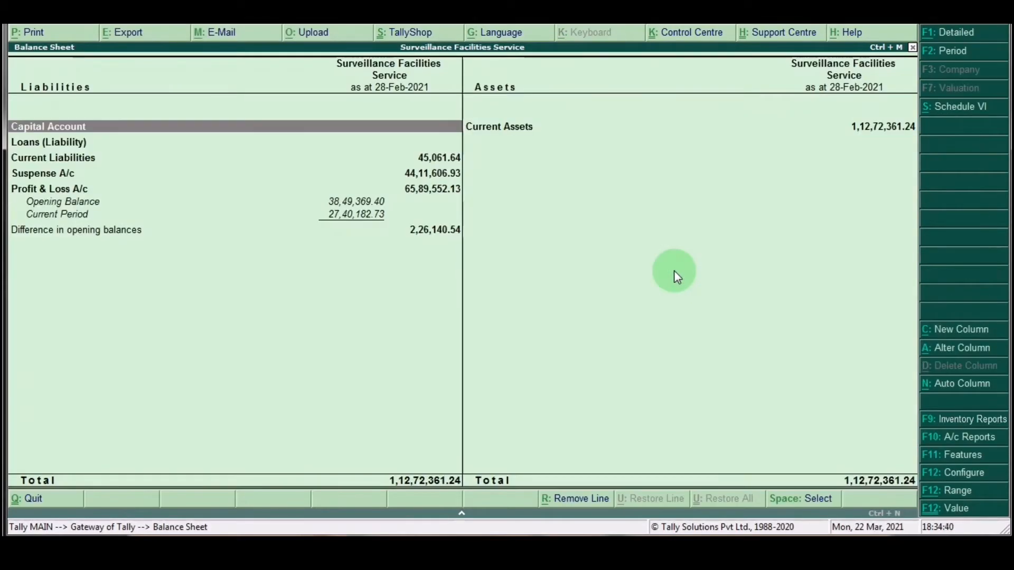
- Drill down from the balance sheet into the Profit & Loss A/c and move to its Sales Accounts line
key("Down")
key("Down")
key("Down")
key("Down")
key("Return")
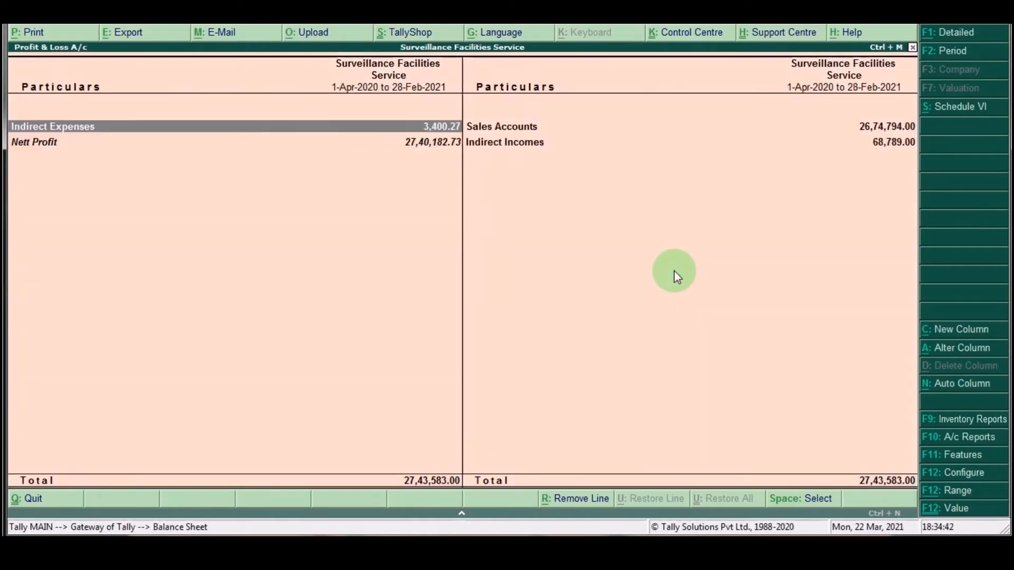
key("Return")
key("Escape")
key("Right")
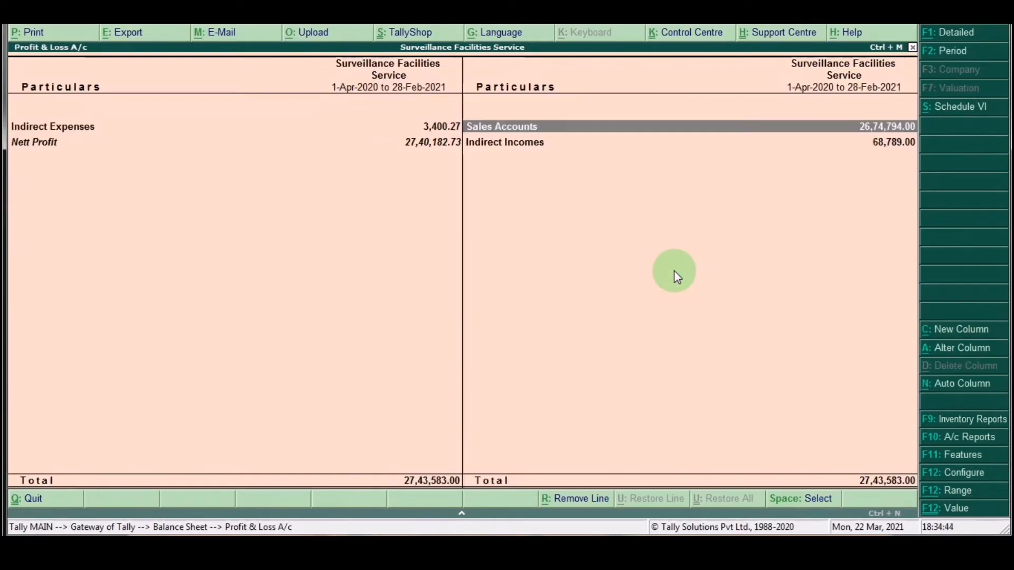
- View the Sales Accounts group summary and return to the Gateway of Tally
key("Down")
key("Up")
key("Return")
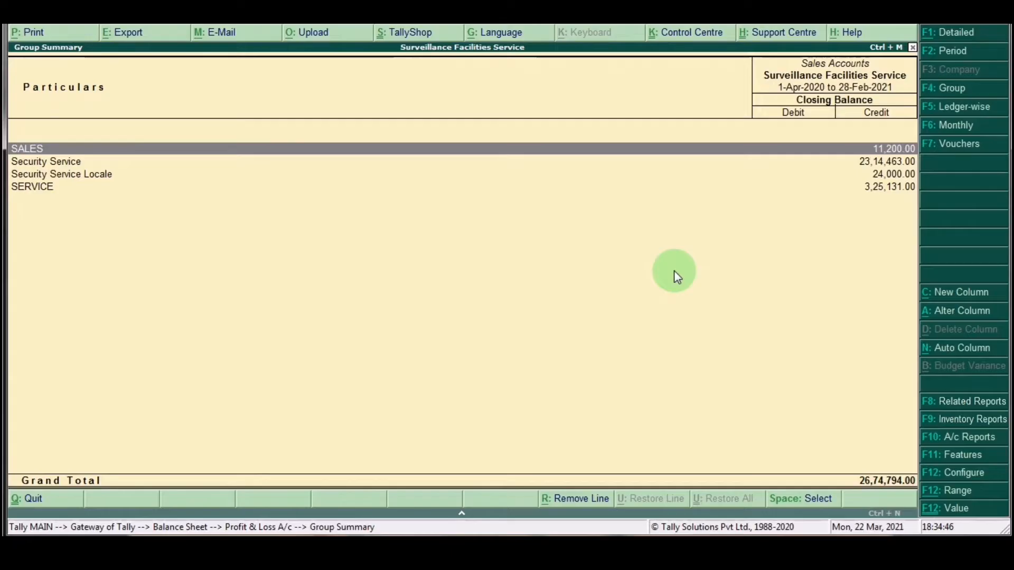
key("Escape")
key("Escape")
key("Escape")
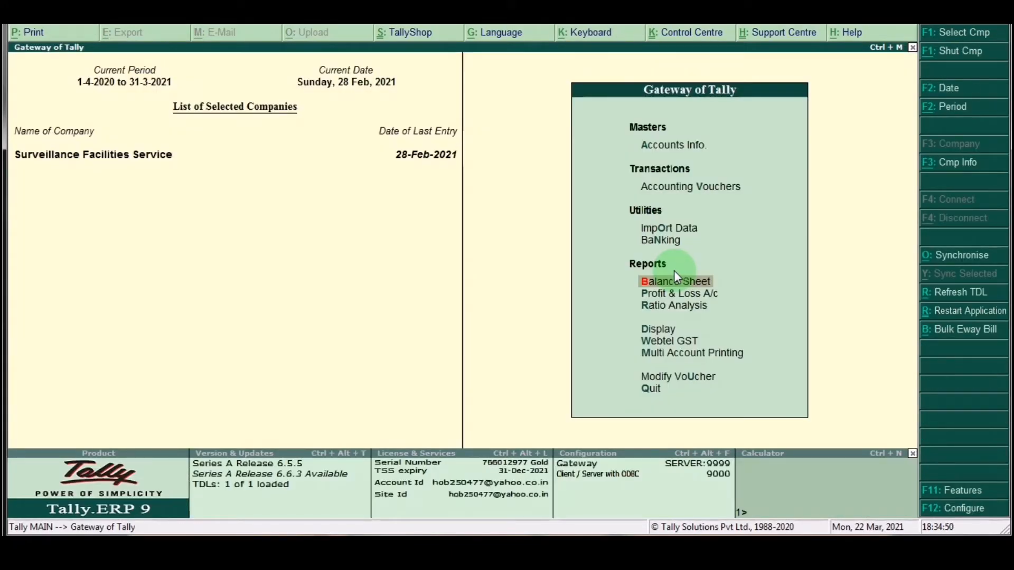
- Open the Profit & Loss A/c report from the Gateway of Tally
key("Up")
key("Up")
key("Down")
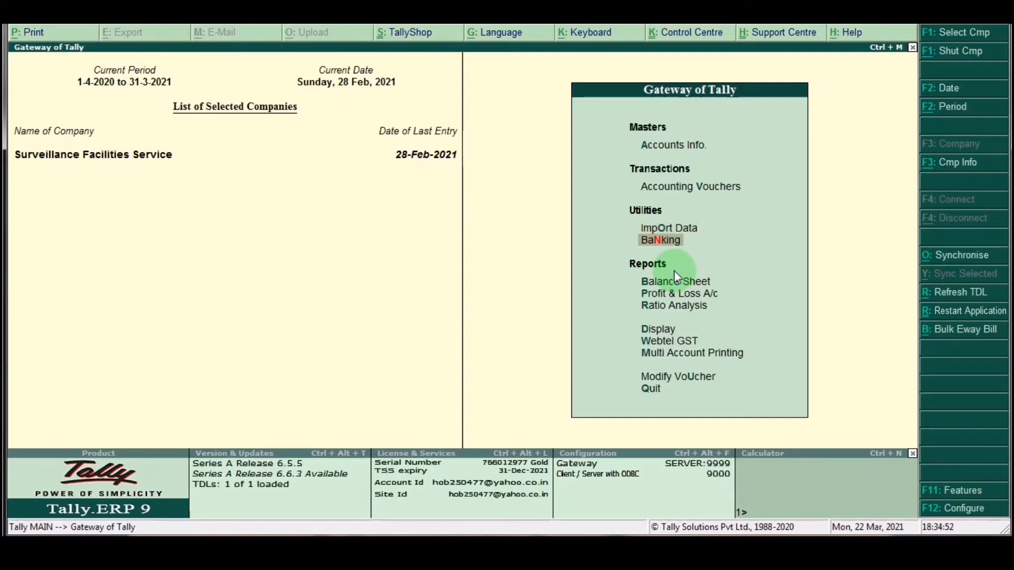
key("Down")
key("Down")
key("Return")
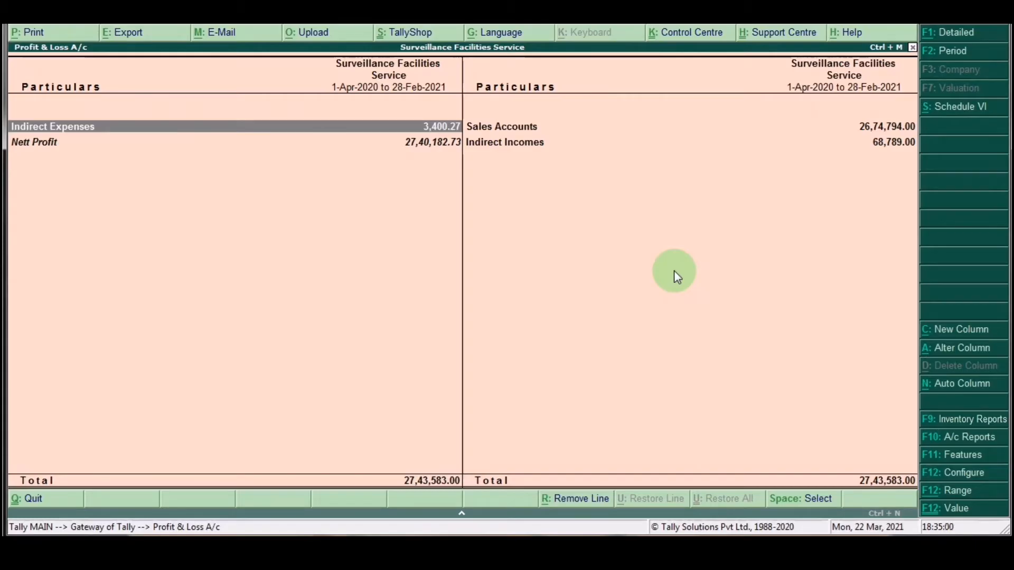
- Review the Indirect Expenses, Nett Profit, Sales Accounts and Indirect Incomes lines, and close the report
key("Right")
key("Down")
key("Left")
key("Up")
key("Right")
key("Down")
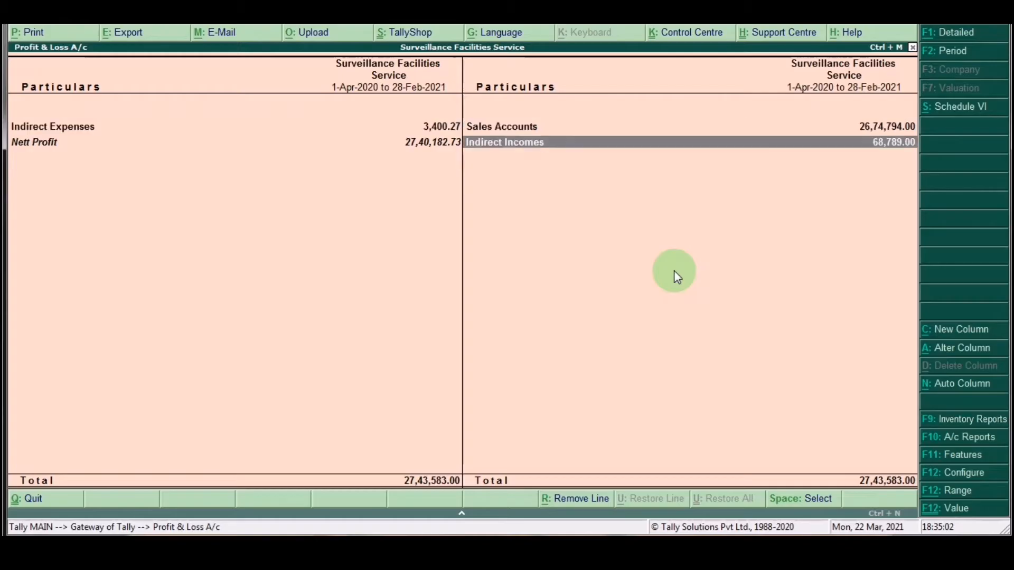
key("Left")
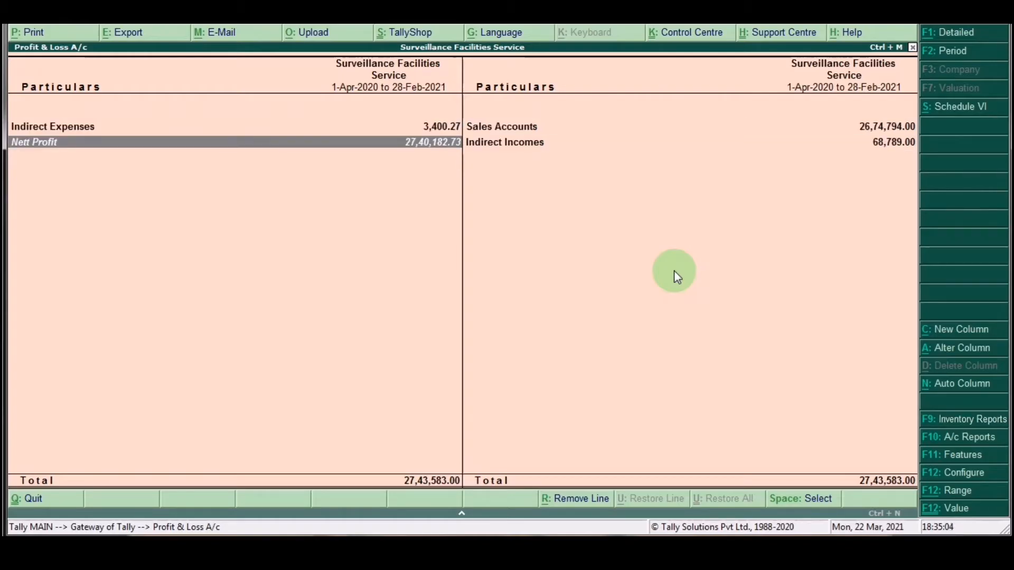
key("Escape")
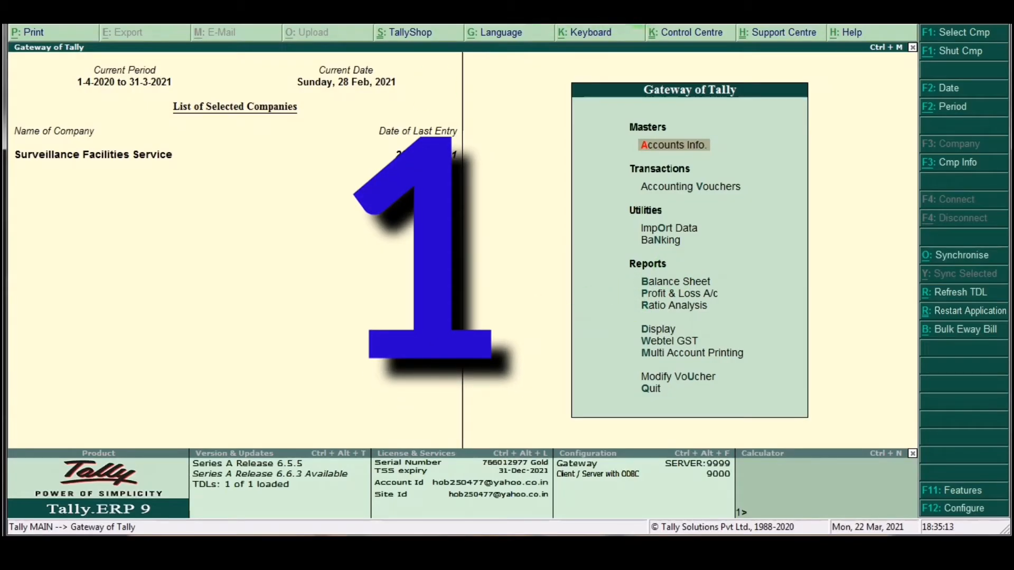
- Outline the current period dates with a red rectangle and erase the marking
left_click(632, 5)
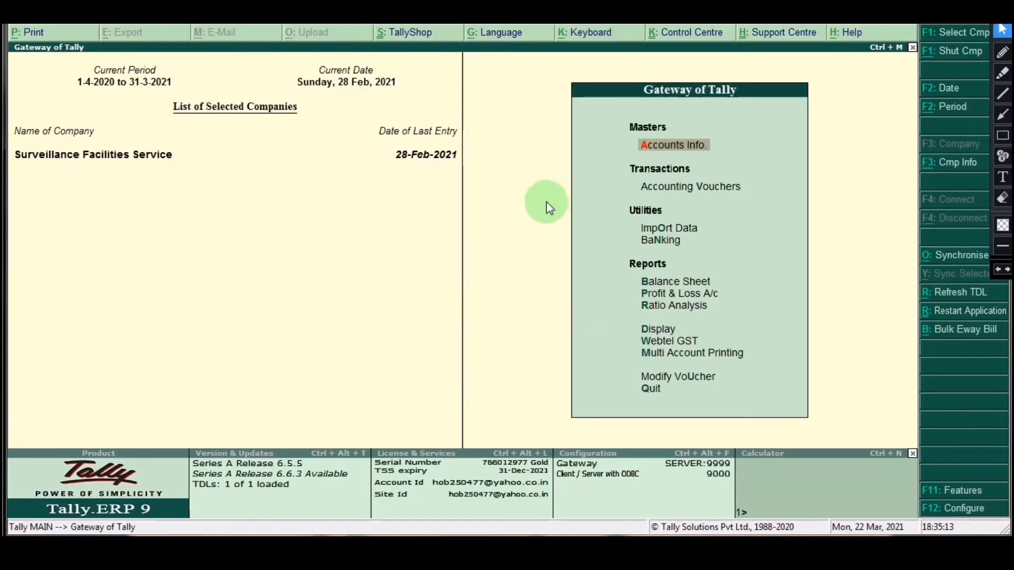
left_click(1002, 135)
left_click_drag(64, 73, 181, 91)
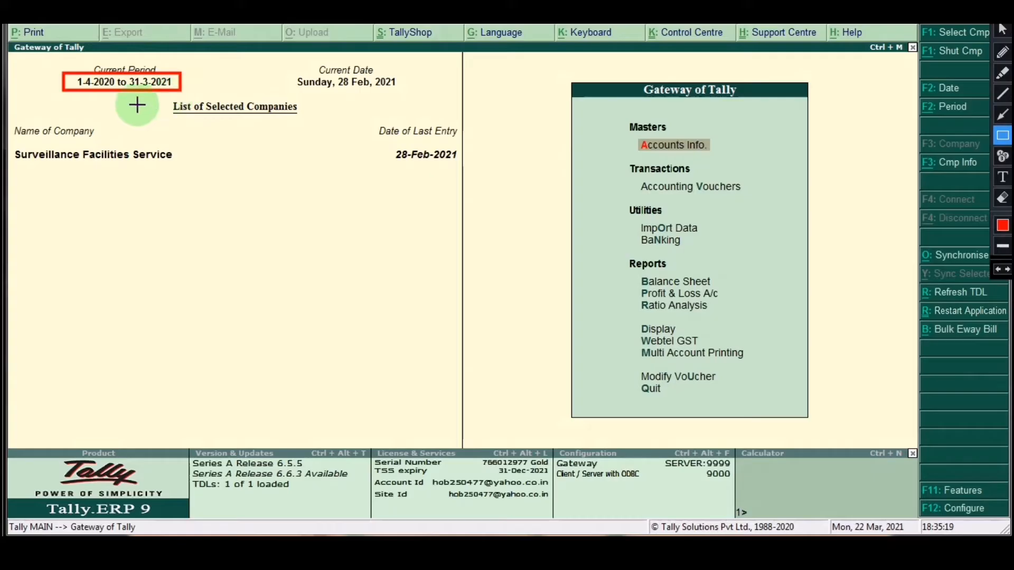
left_click(1002, 197)
mouse_move(21, 59)
left_mouse_down()
mouse_move(210, 63)
mouse_move(213, 108)
left_mouse_up()
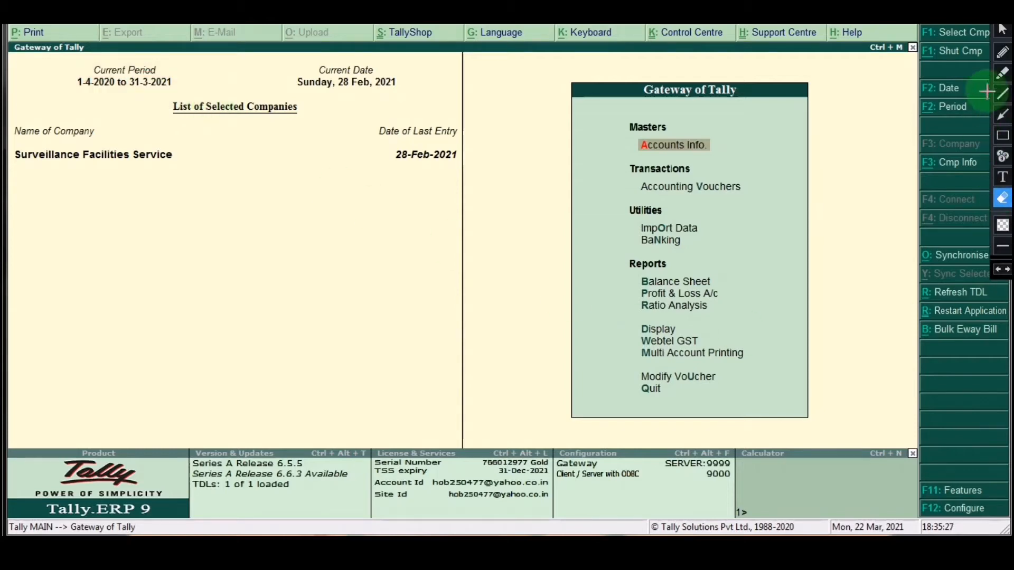
left_click(1001, 30)
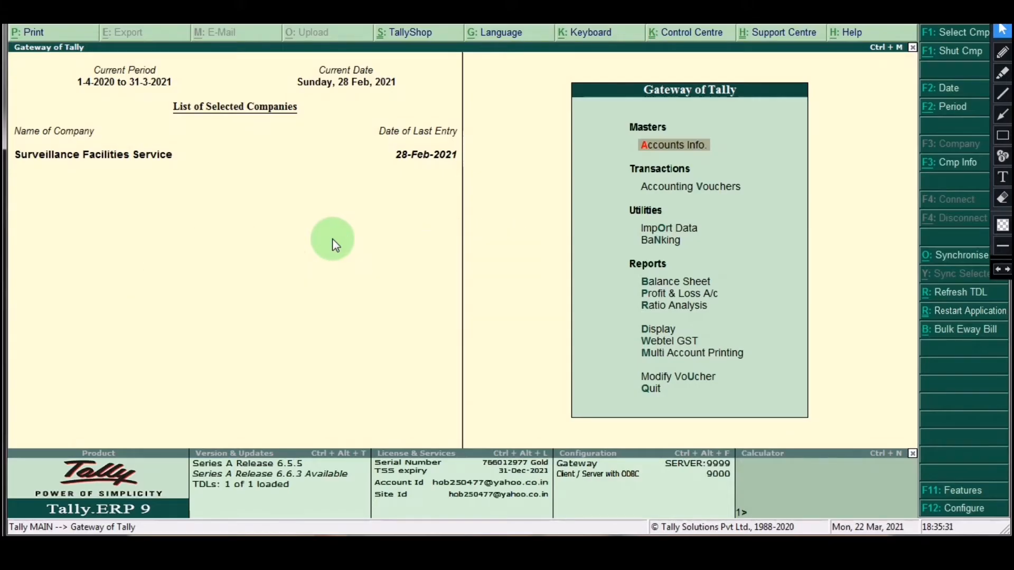
- Change the company's current period to run from 1-4-2021 to 31-3-2022
key("alt+F2")
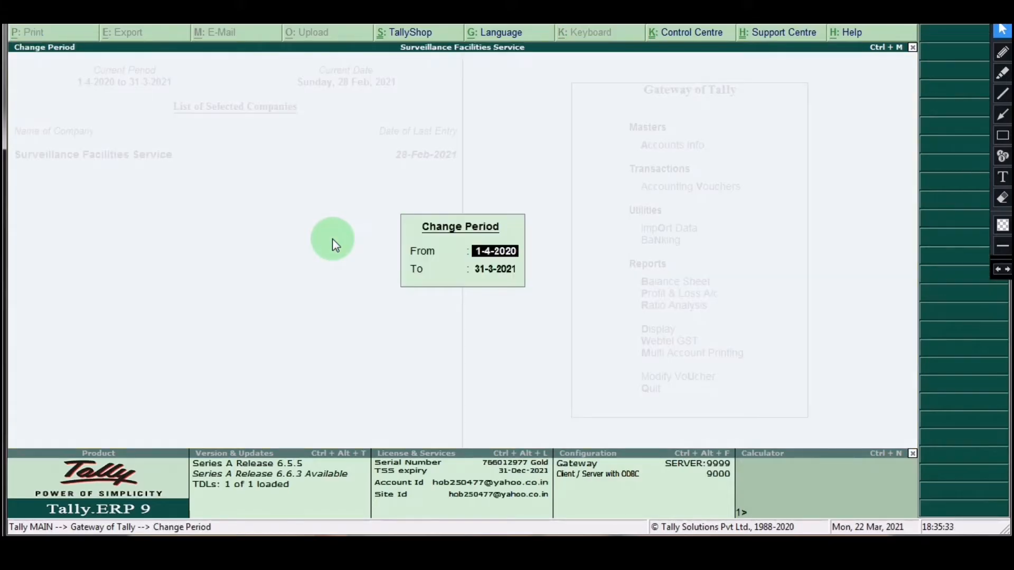
key("BackSpace")
key("BackSpace")
type("21")
key("Return")
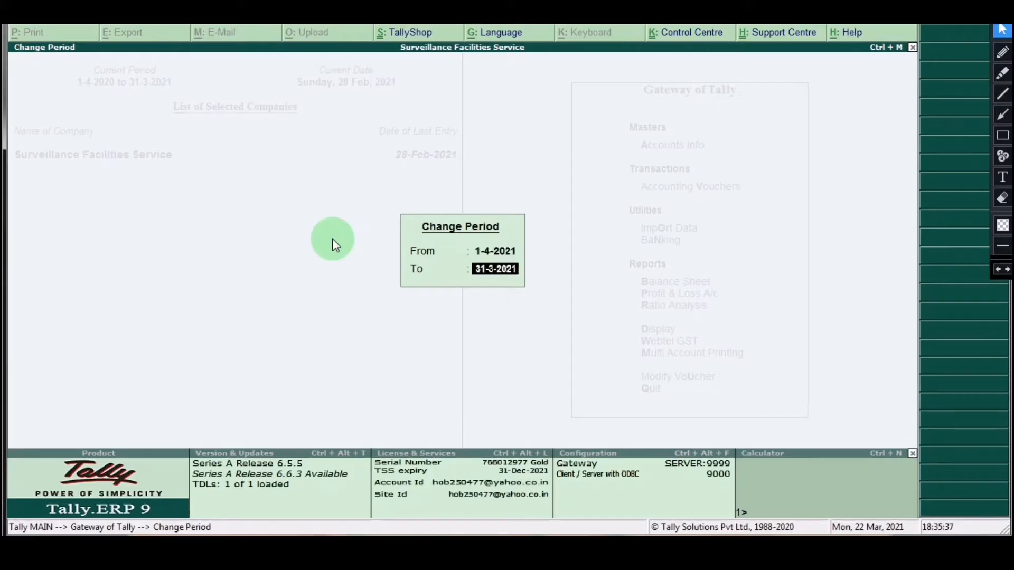
key("BackSpace")
type("2")
key("Return")
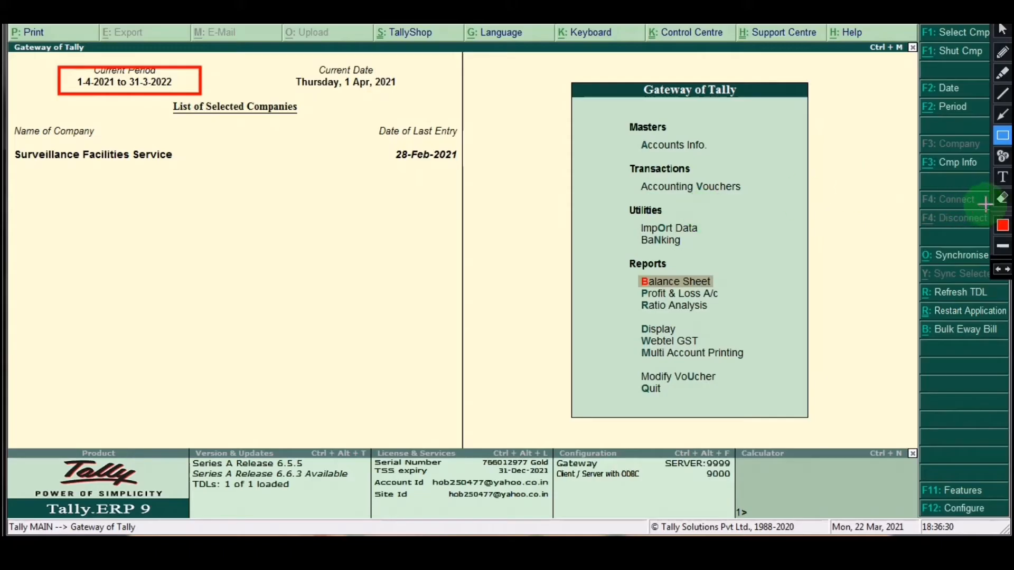
- Erase the red rectangle around the current period and return to the normal pointer
left_click(1003, 200)
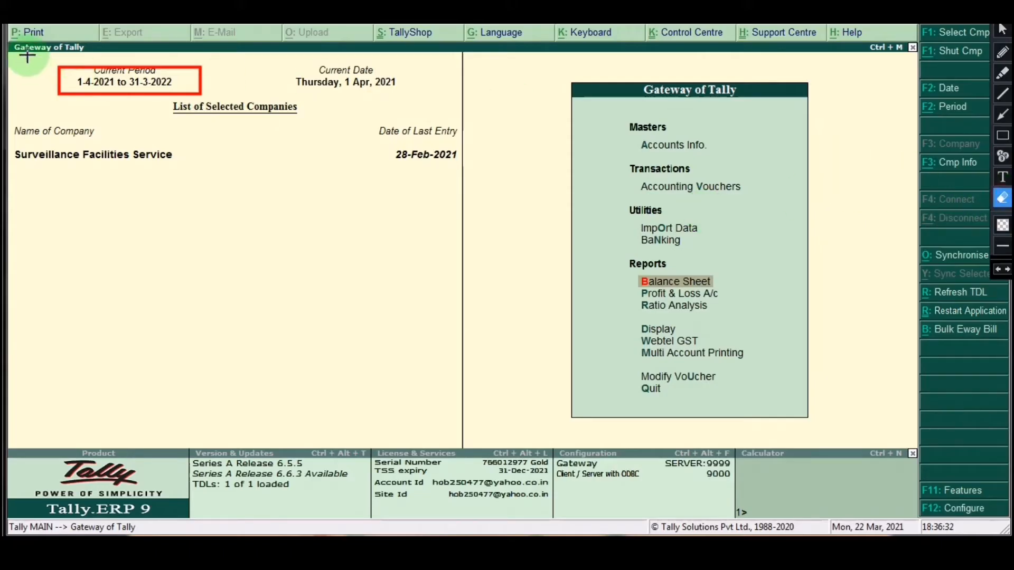
mouse_move(26, 49)
left_mouse_down()
mouse_move(265, 82)
mouse_move(265, 118)
left_mouse_up()
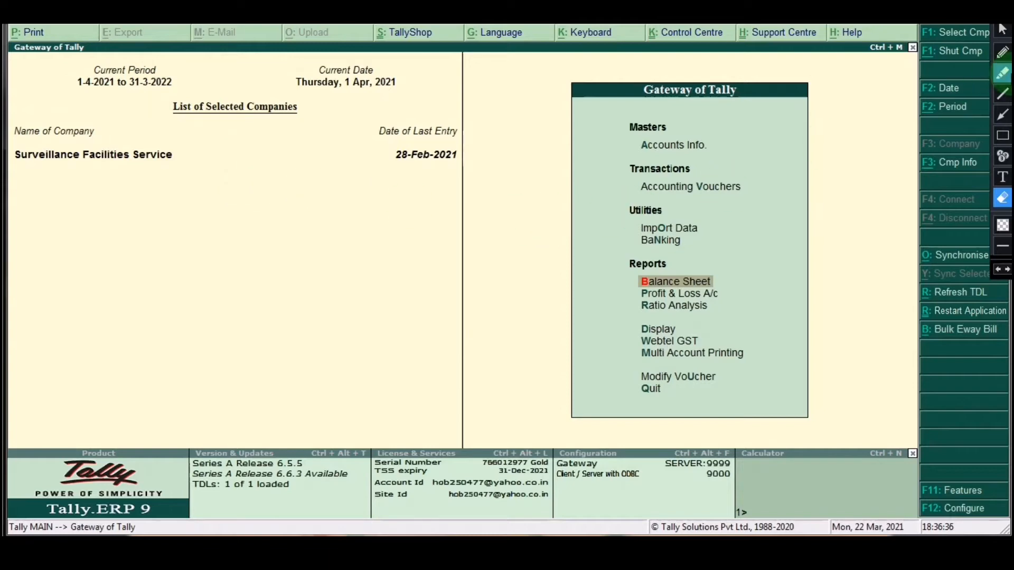
left_click(1002, 32)
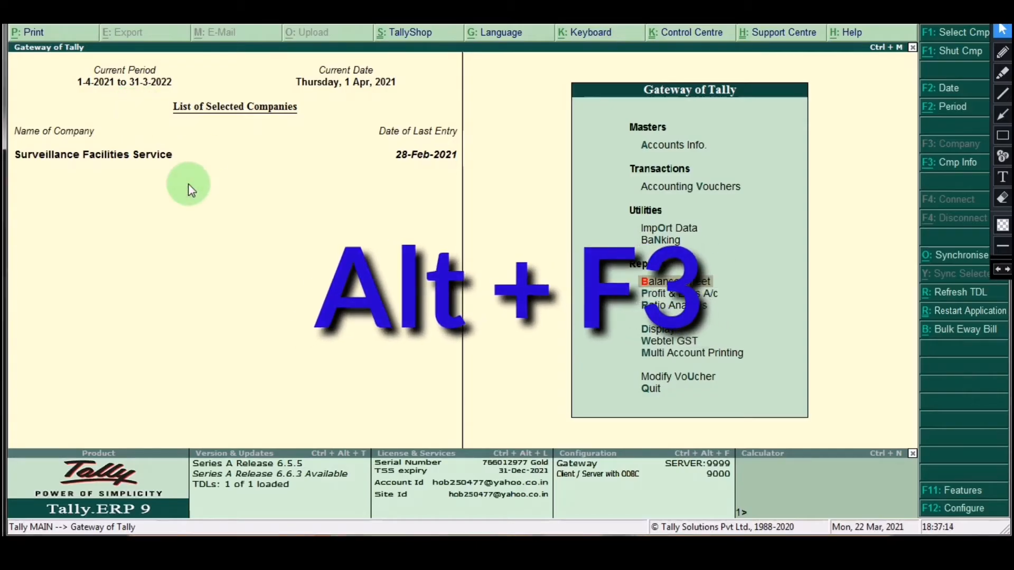
- Open Company Info and move to the Split Company Data option
key("alt+F3")
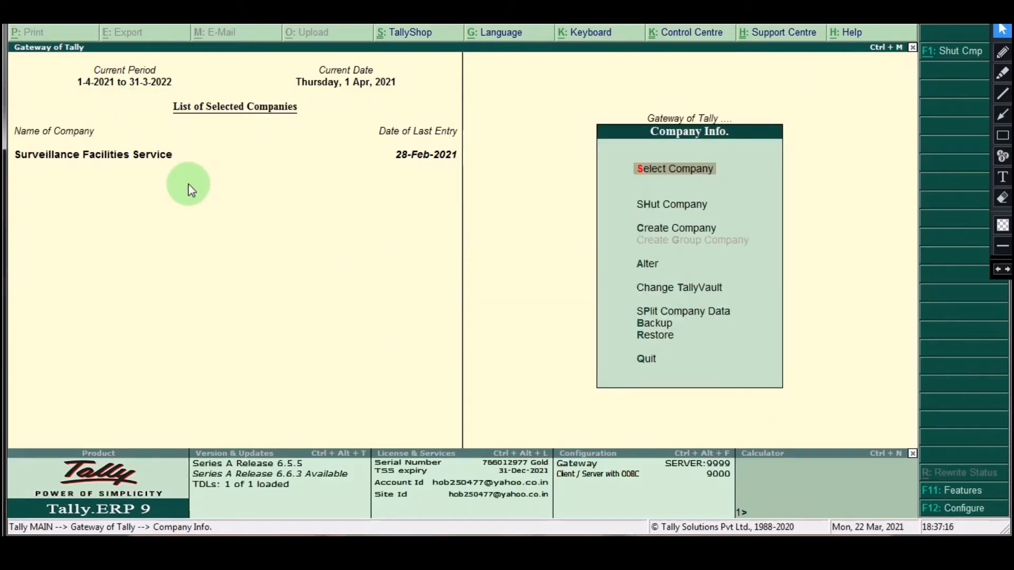
key("Down")
key("Down")
key("Down")
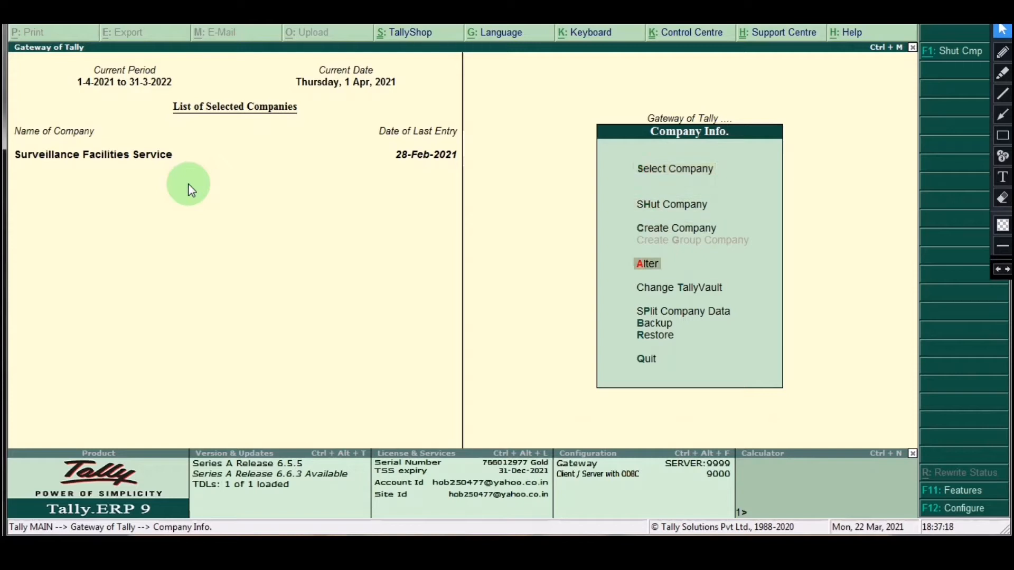
key("Down")
key("Down")
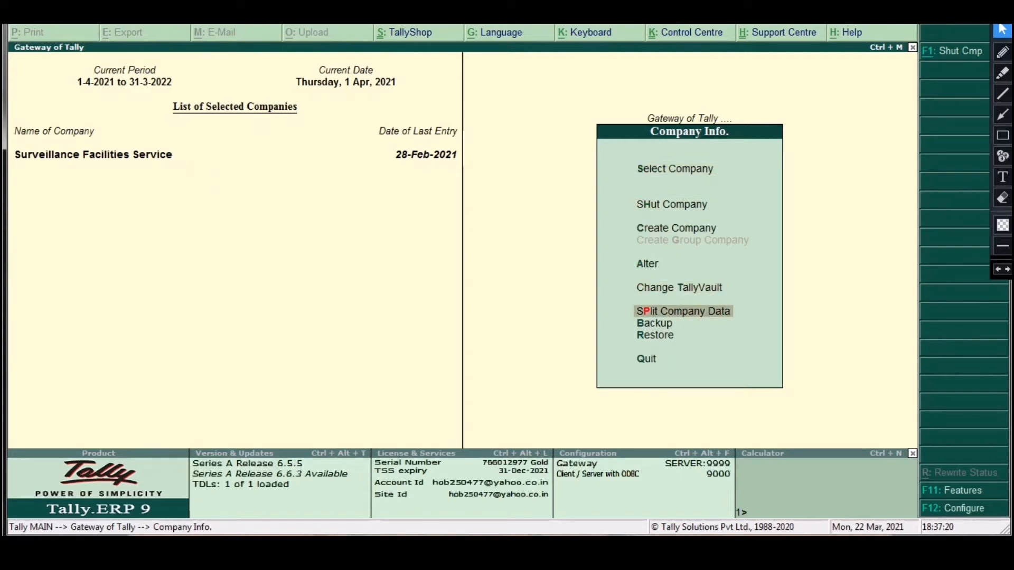
- Outline the Split Company Data option with a red rectangle and erase the marking
left_click(1002, 135)
mouse_move(608, 301)
left_mouse_down()
mouse_move(754, 343)
mouse_move(755, 323)
left_mouse_up()
left_click(1002, 198)
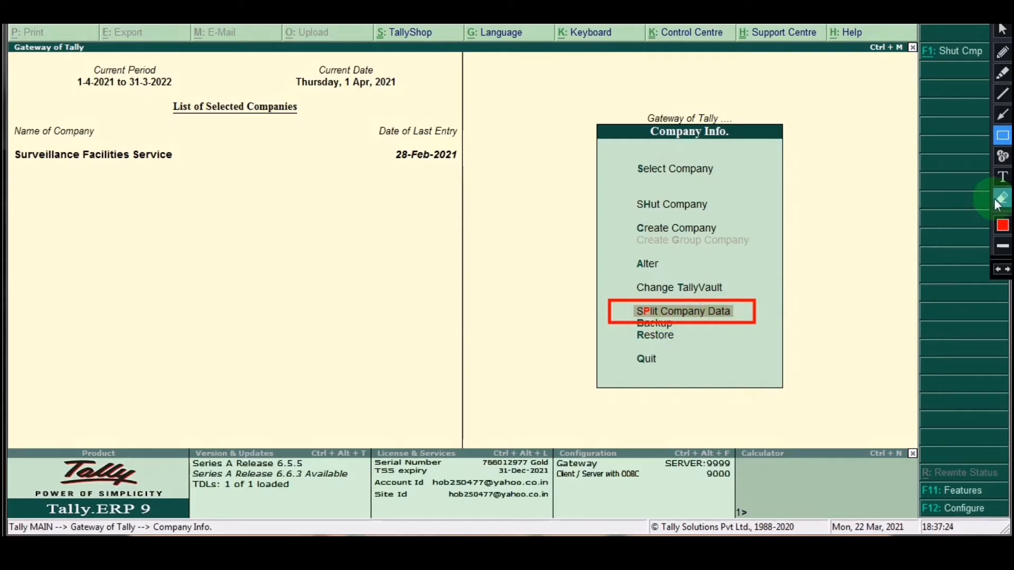
left_click(704, 322)
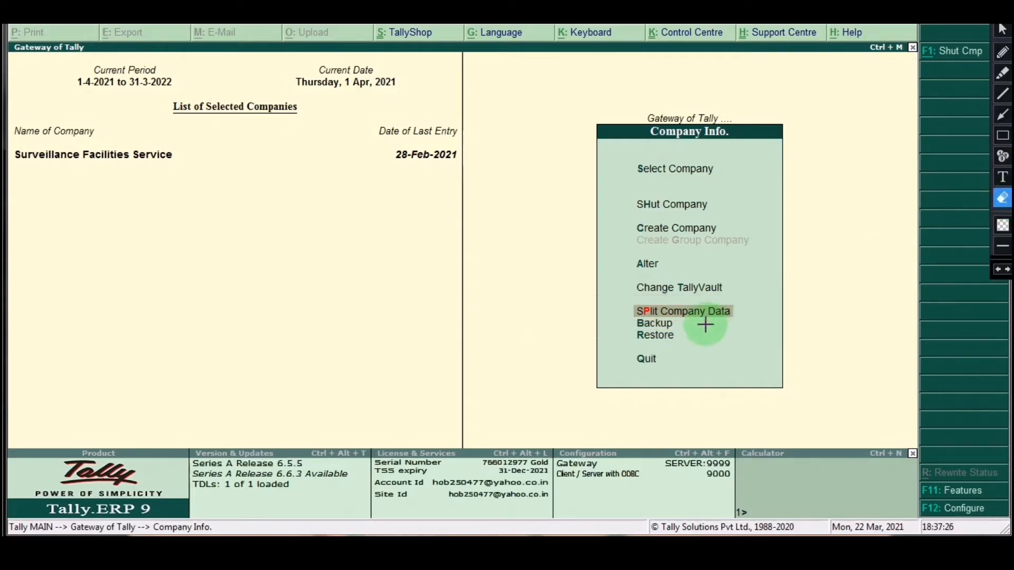
left_click(1002, 29)
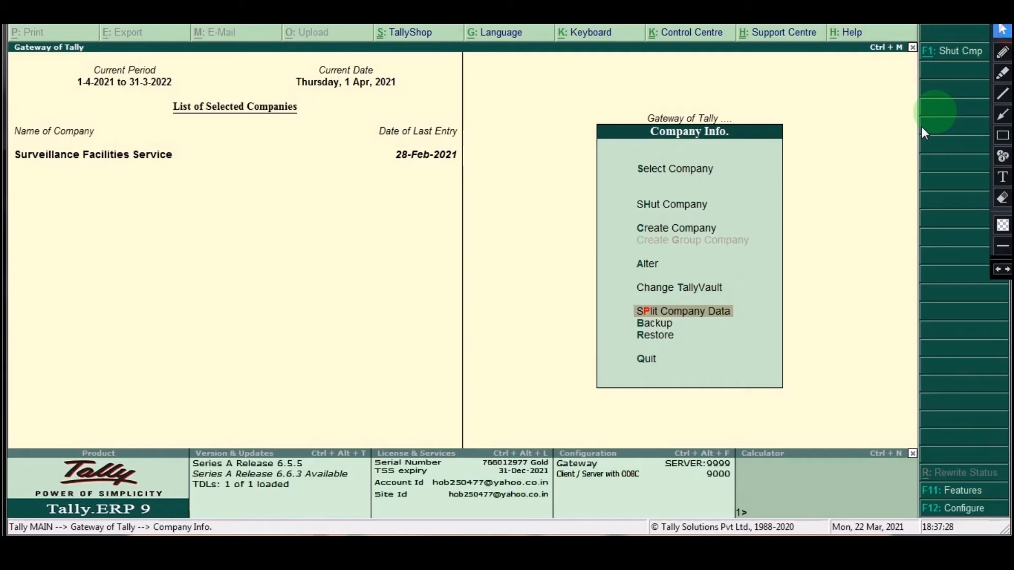
- Open Split Company Data and briefly outline its Select Company and Verify Company Data options in red, erasing the outlines at the end
left_click(686, 312)
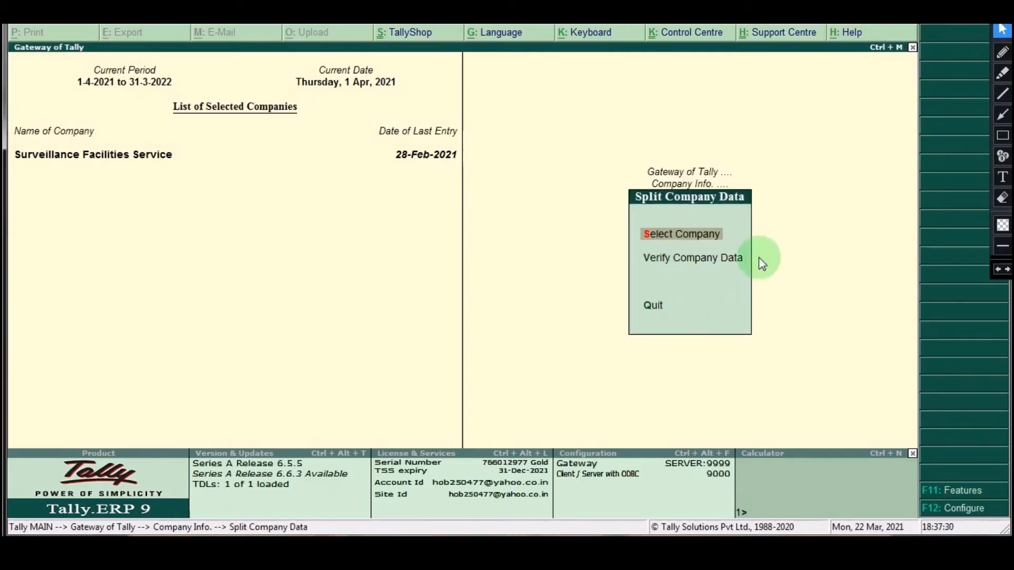
left_click(1003, 135)
mouse_move(607, 224)
left_mouse_down()
mouse_move(739, 233)
mouse_move(755, 278)
left_mouse_up()
mouse_move(624, 244)
left_mouse_down()
mouse_move(765, 253)
mouse_move(765, 267)
mouse_move(749, 273)
left_mouse_up()
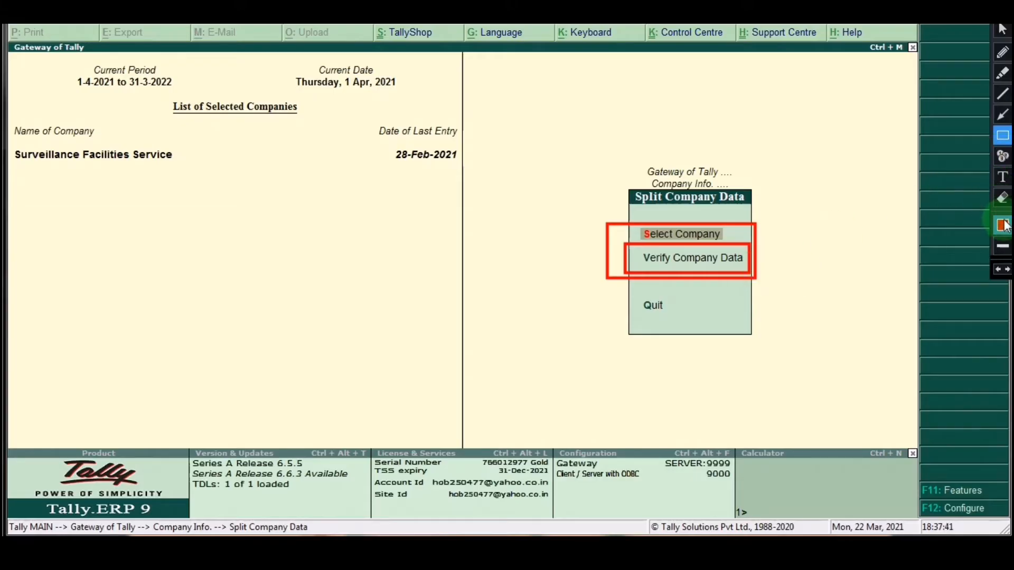
left_click(1008, 202)
mouse_move(578, 193)
left_mouse_down()
mouse_move(757, 224)
mouse_move(797, 310)
left_mouse_up()
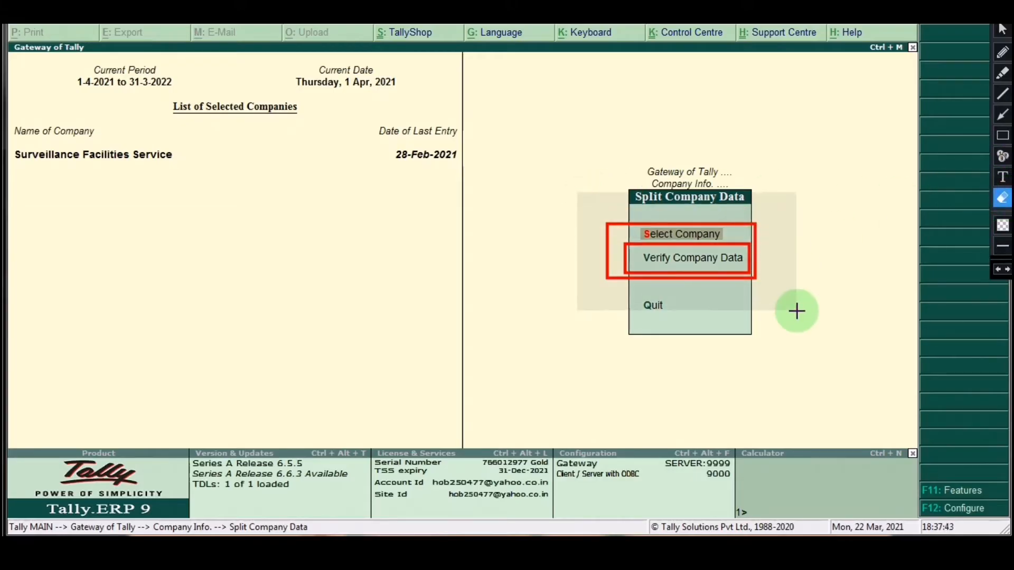
left_click(1002, 29)
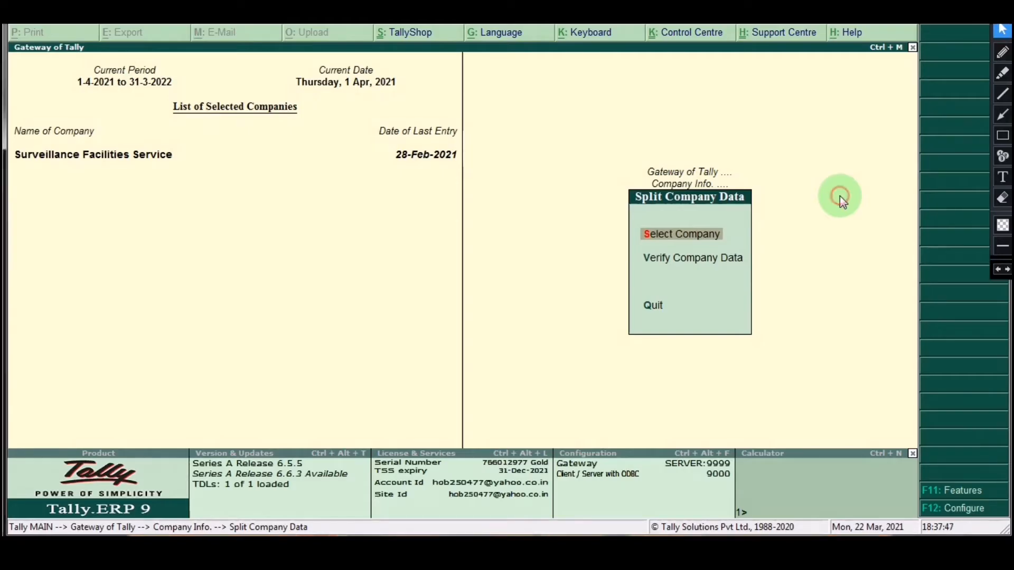
- Run Verify Company Data on Surveillance Facilities Service to check for possible split errors
key("Down")
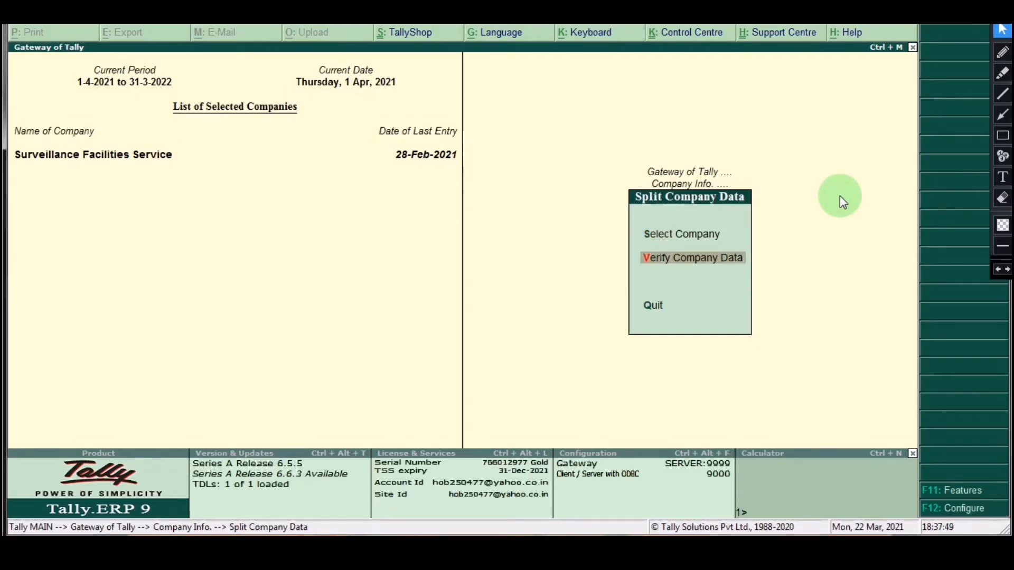
key("Return")
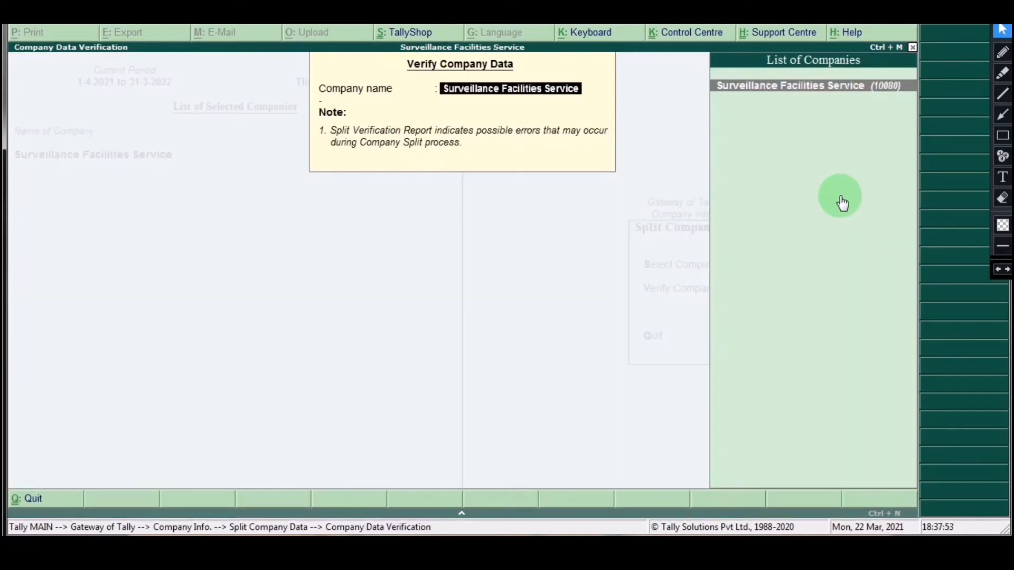
key("Return")
key("Return")
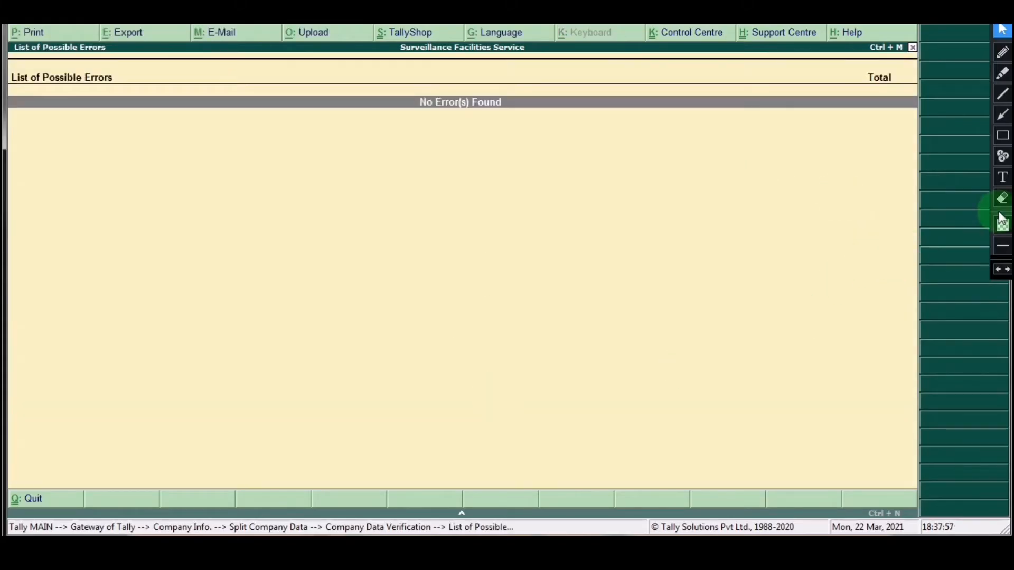
- Outline the verification result line in the List of Possible Errors with a red rectangle and erase the marking
left_click(1002, 135)
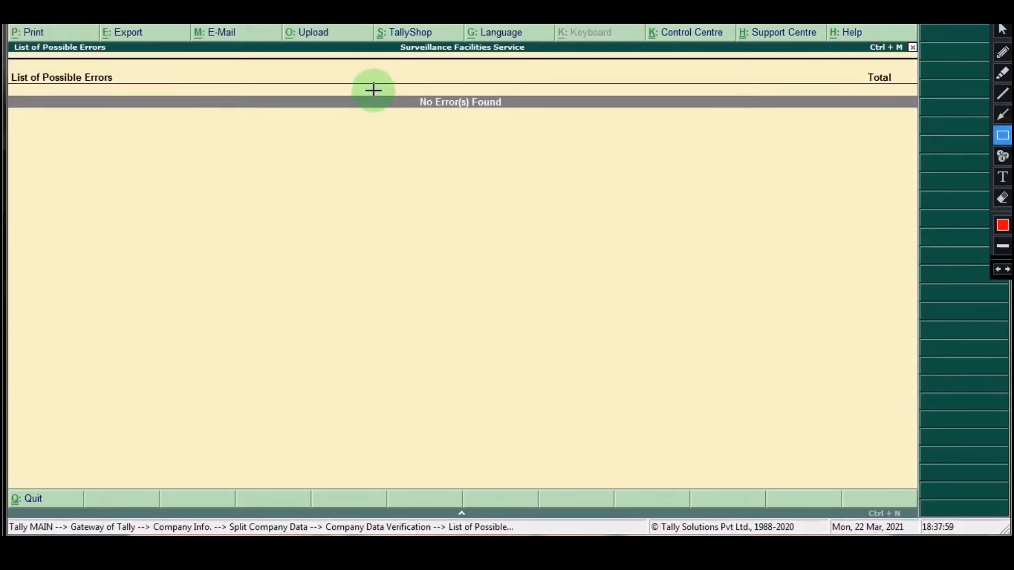
left_click_drag(378, 87, 525, 121)
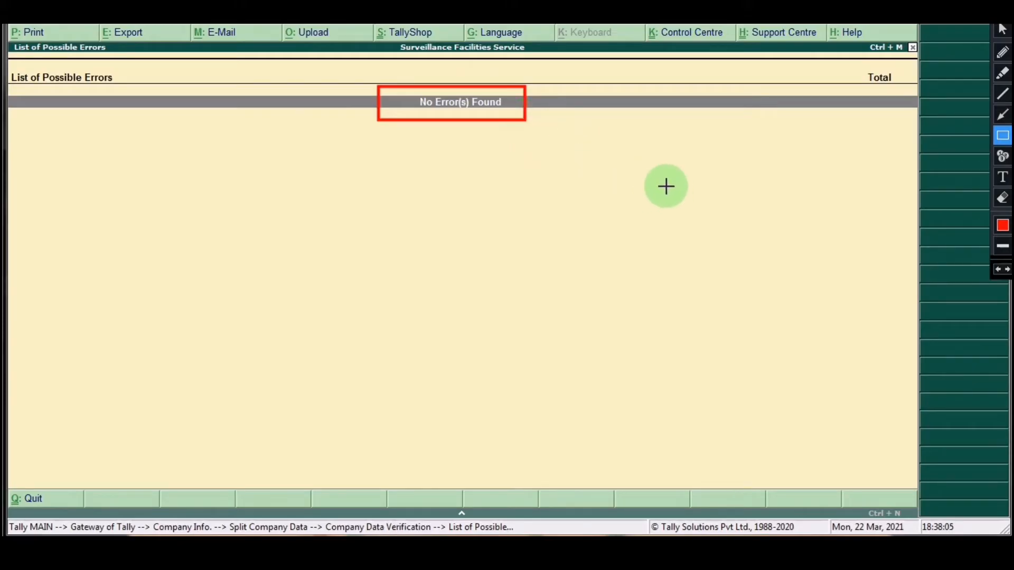
left_click(1002, 198)
mouse_move(302, 64)
left_mouse_down()
mouse_move(584, 82)
mouse_move(596, 199)
left_mouse_up()
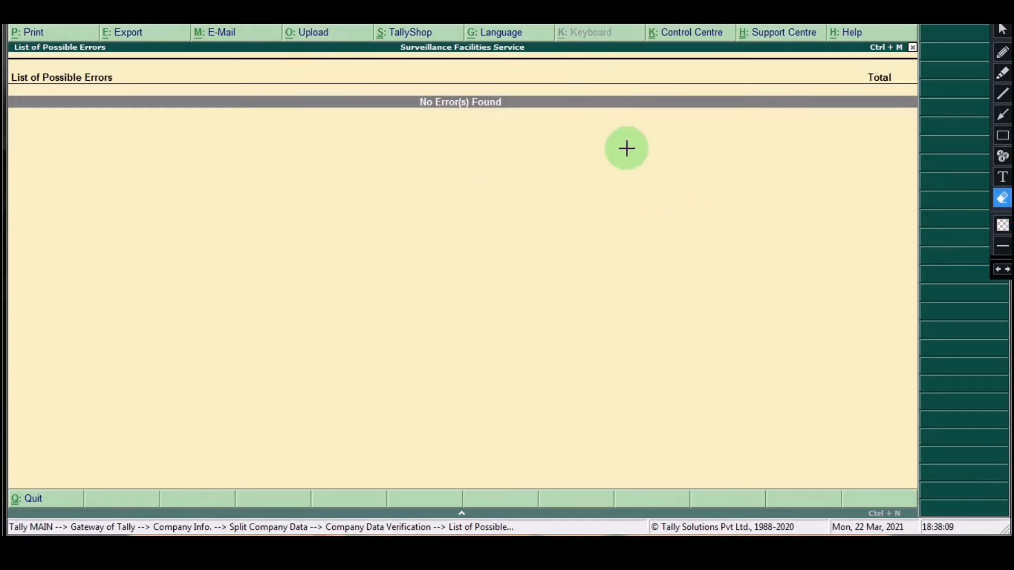
left_click(1002, 32)
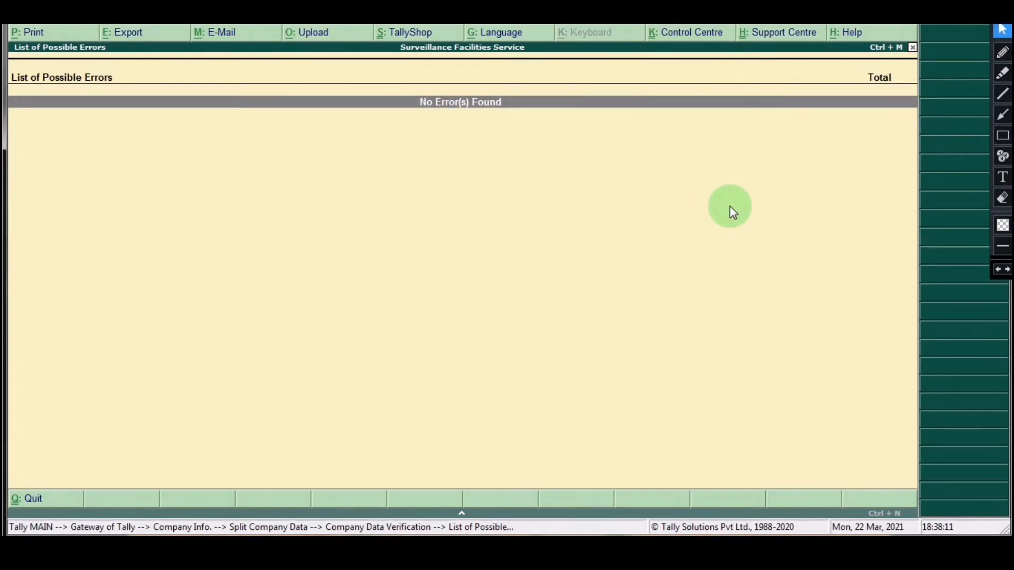
- Leave the error report and choose Surveillance Facilities Service as the company for Split Company Data
key("Escape")
key("Up")
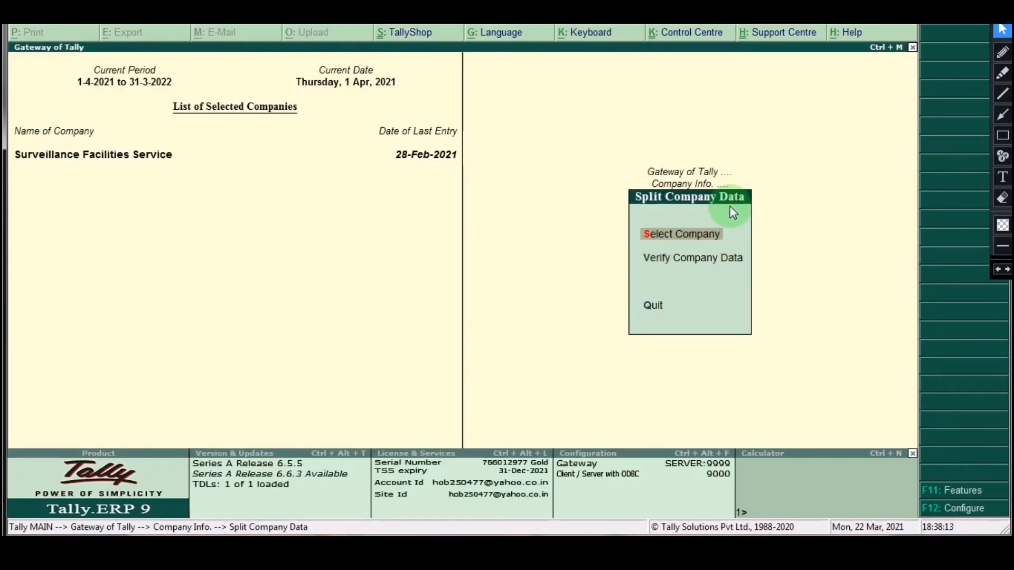
left_click(695, 233)
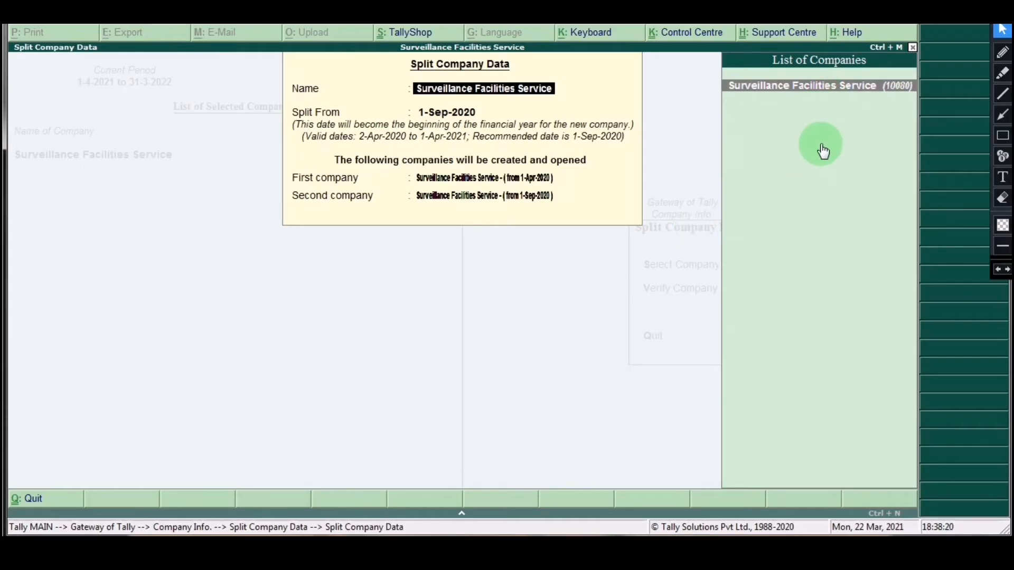
left_click(808, 102)
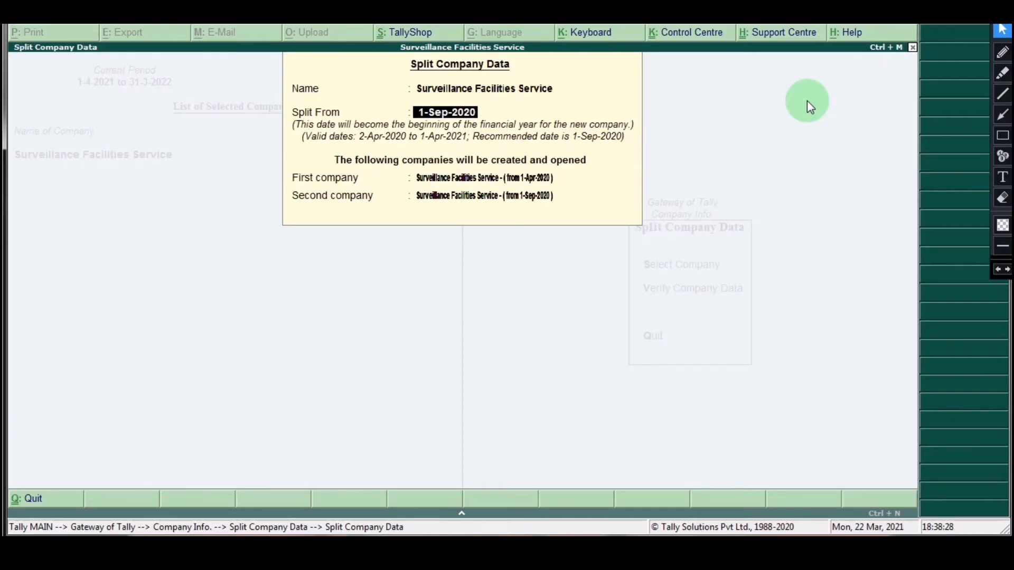
- Split the company data from 1-Apr-2021, confirm the split and return to the Gateway of Tally
type("01")
key("BackSpace")
type("1/04/2021")
key("Return")
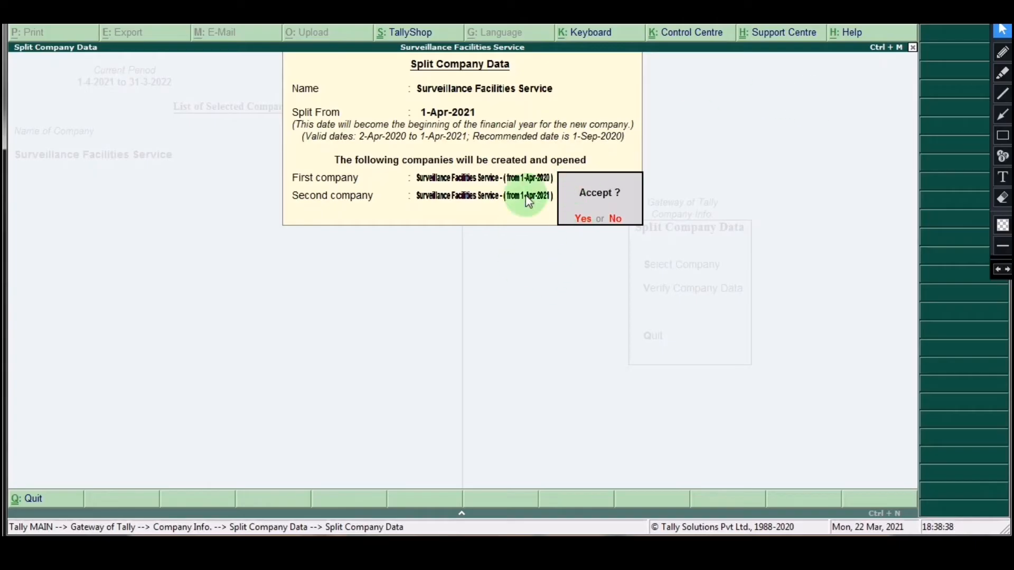
left_click(583, 220)
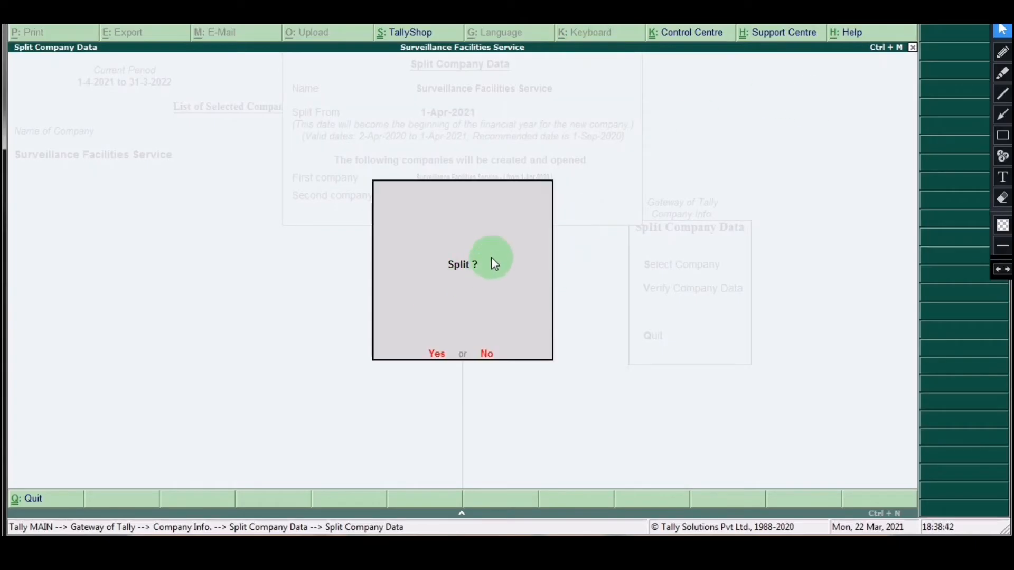
left_click(435, 355)
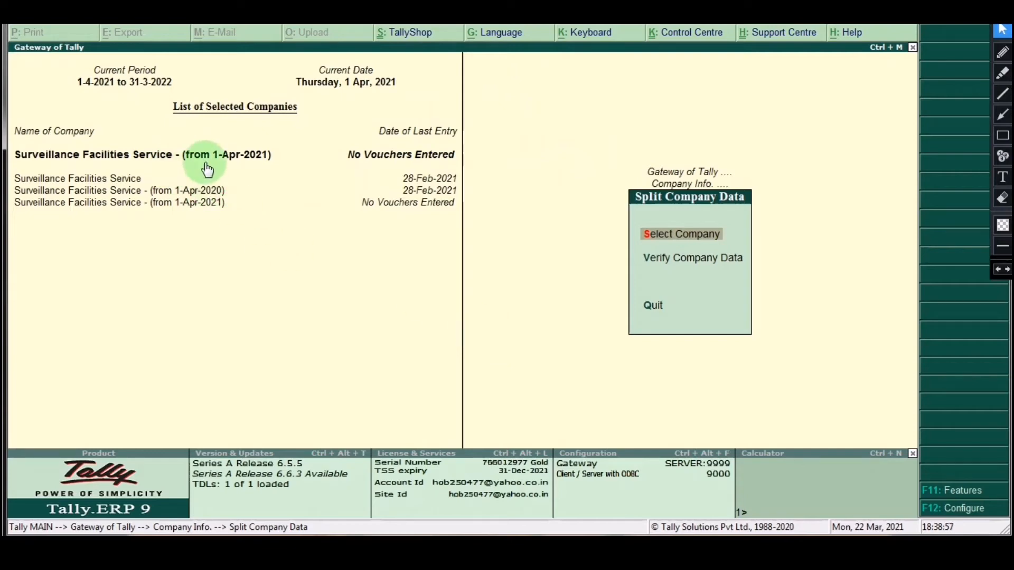
key("Escape")
key("Escape")
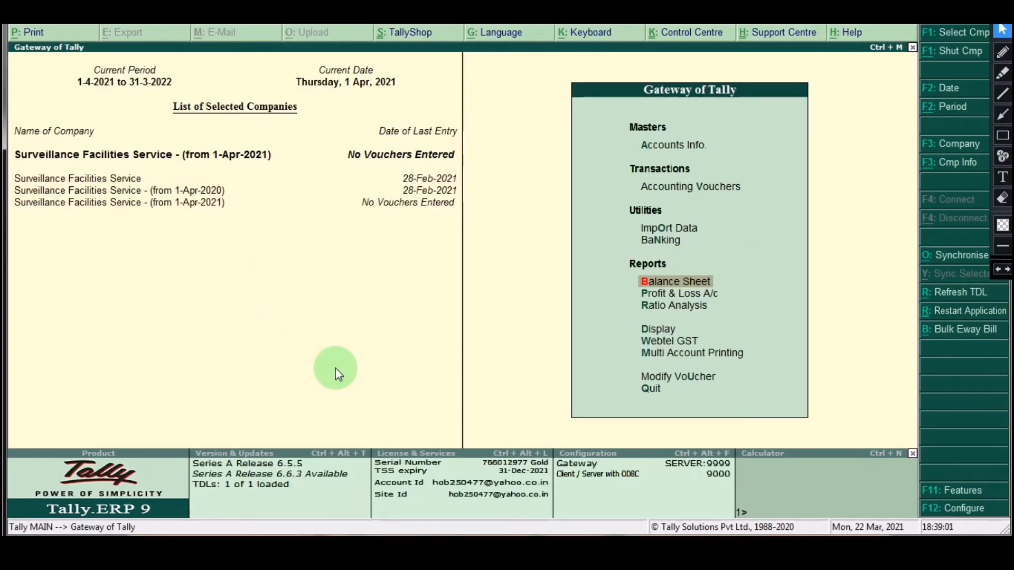
key("Escape")
key("Escape")
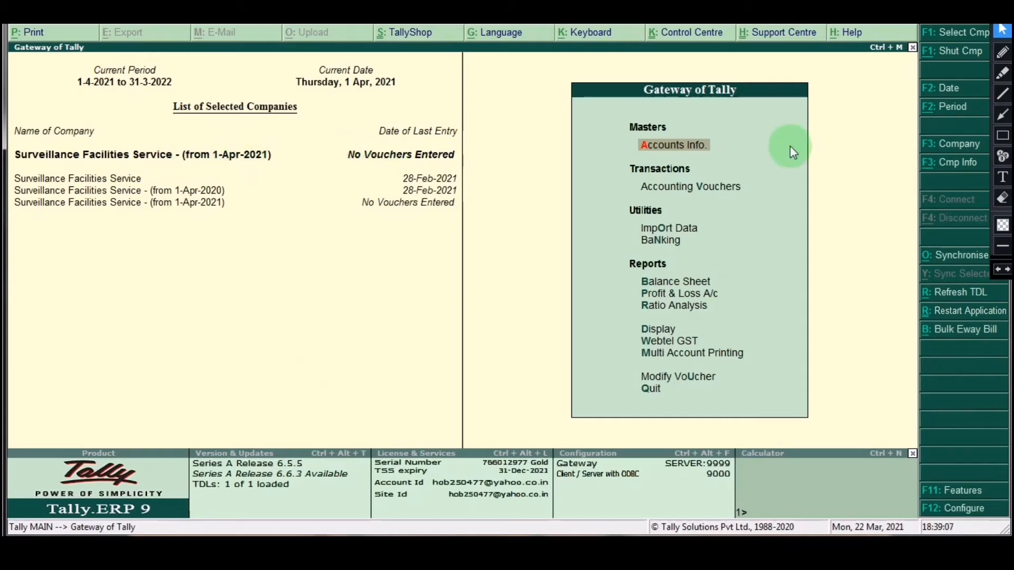
- Outline the new company's last-entry status and its start date in red, and erase both markings
left_click(1002, 135)
left_click_drag(344, 137, 474, 174)
left_click_drag(162, 146, 303, 174)
left_click(1002, 198)
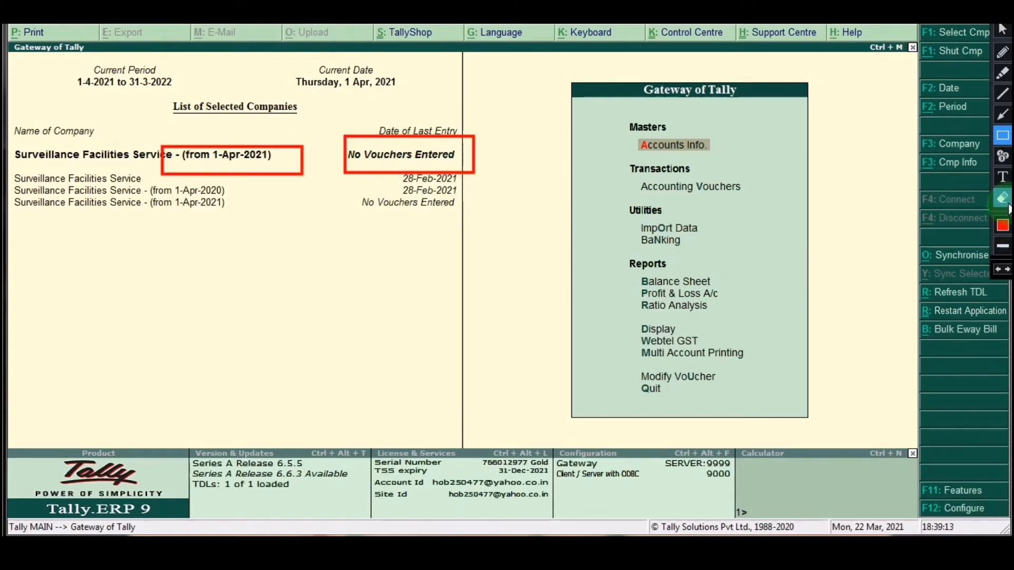
mouse_move(89, 134)
left_mouse_down()
mouse_move(520, 134)
mouse_move(509, 188)
left_mouse_up()
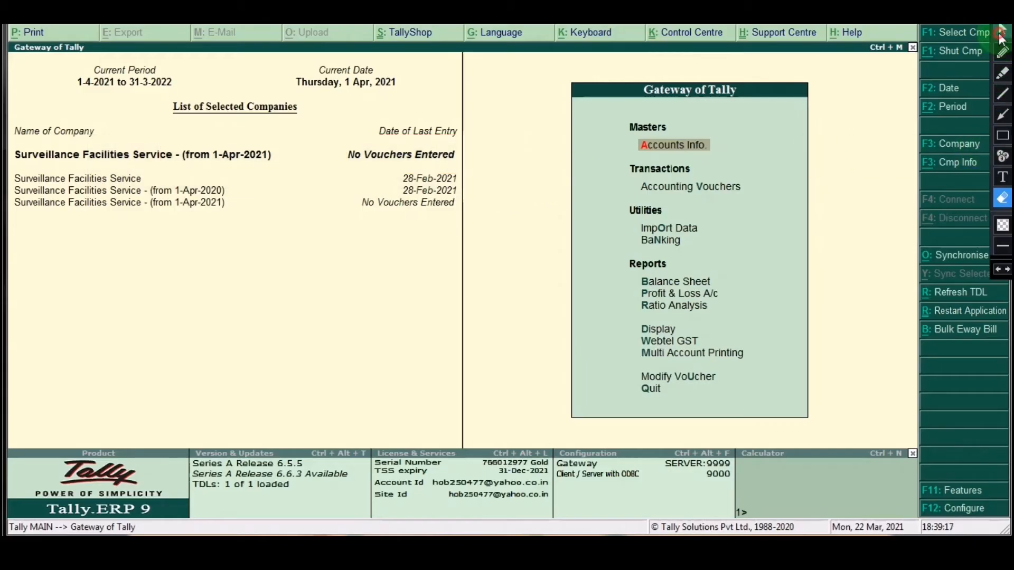
left_click(1002, 30)
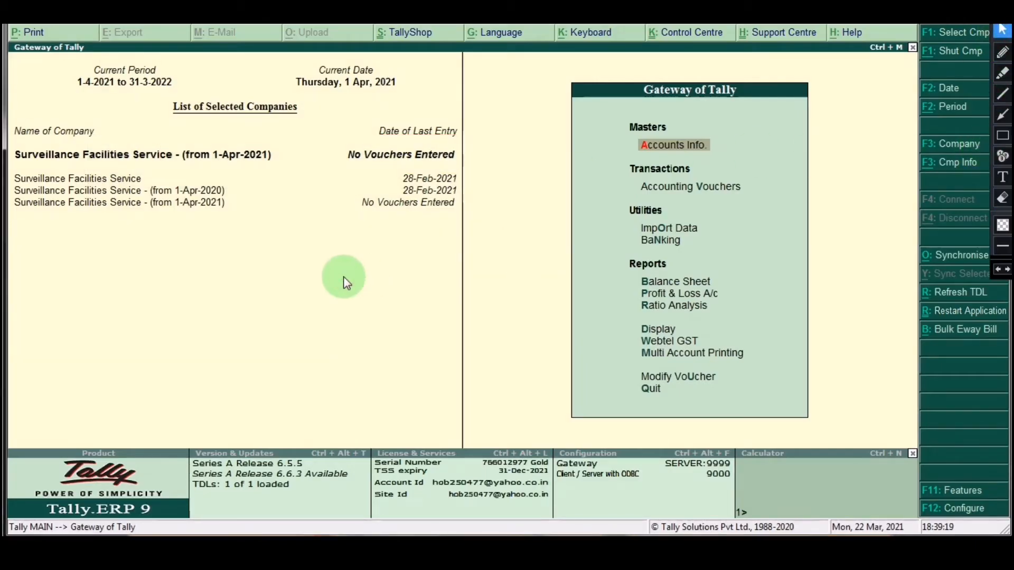
- Open the Balance Sheet and drill down through Current Assets and Sundry Debtors to the Abc Appare ledger's monthly summary
key("b")
key("Right")
key("Return")
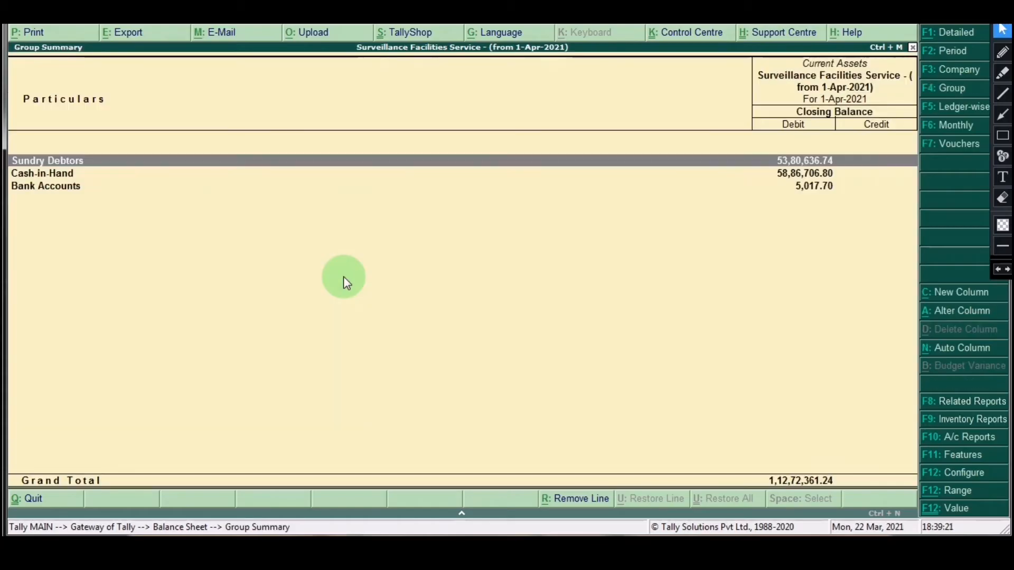
key("Return")
key("Return")
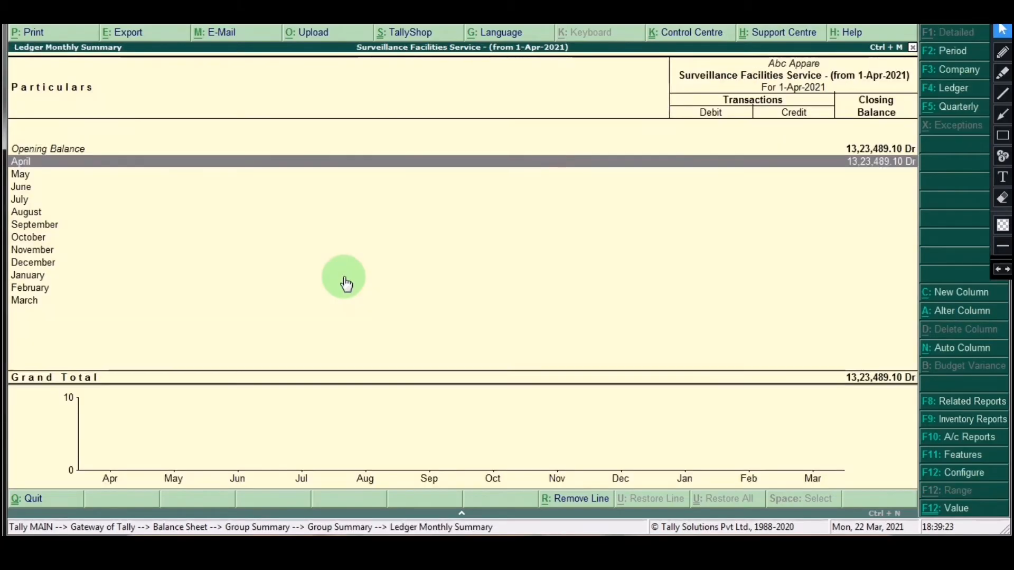
- Go through the months of the Abc Appare ledger summary from April to March and back to April
key("Down")
key("Down")
key("Down")
key("Down")
key("Down")
key("Down")
key("Down")
key("Down")
key("Down")
key("Down")
key("Down")
key("Up")
key("Up")
key("Up")
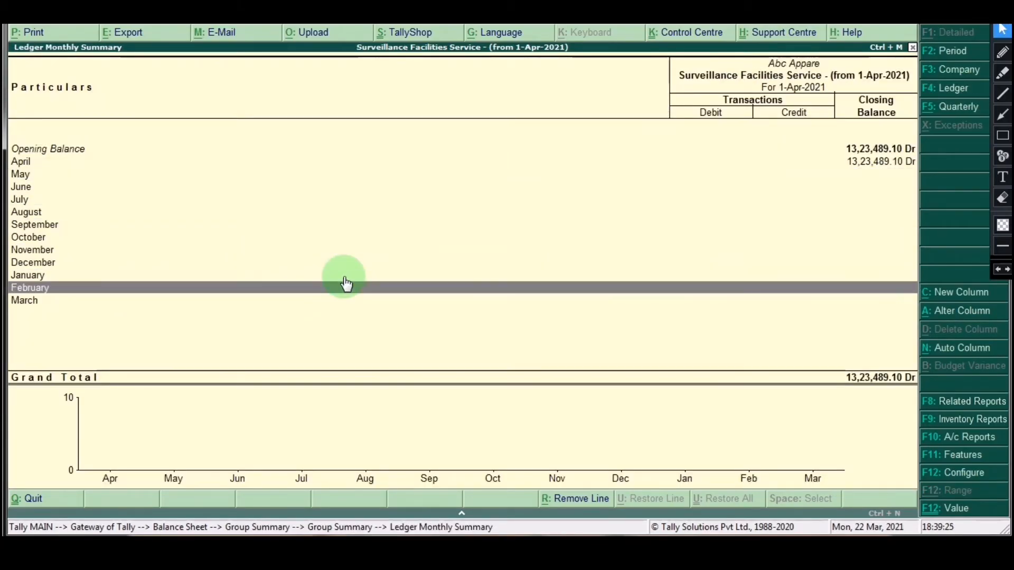
key("Up")
key("Up")
key("Up")
key("Up")
key("Up")
key("Up")
key("Up")
key("Up")
- Check the Abc Appare ledger's vouchers for April and exit the reports back to the Gateway of Tally
key("Return")
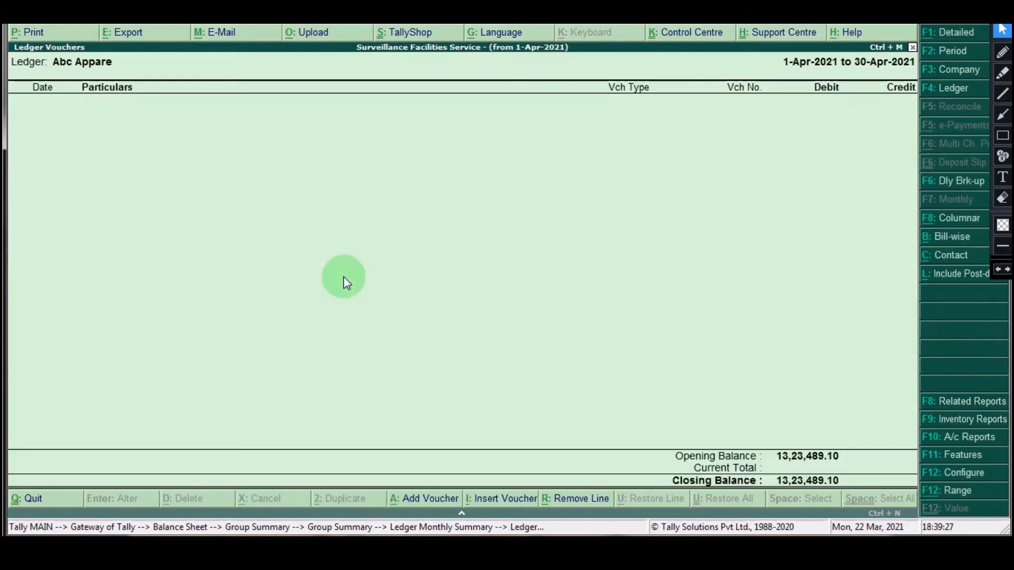
key("Escape")
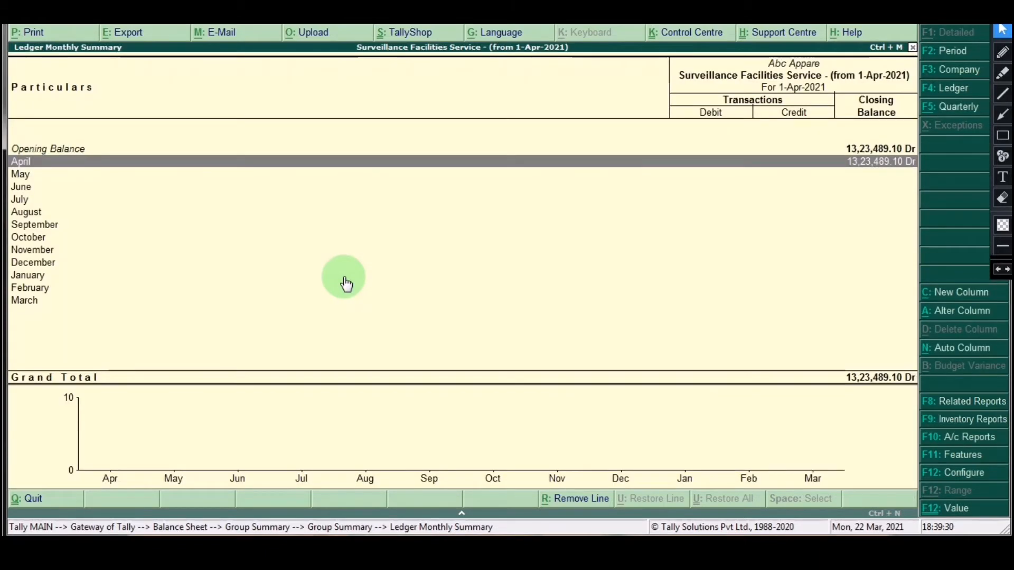
key("Escape")
key("Escape")
key("Escape")
key("Escape")
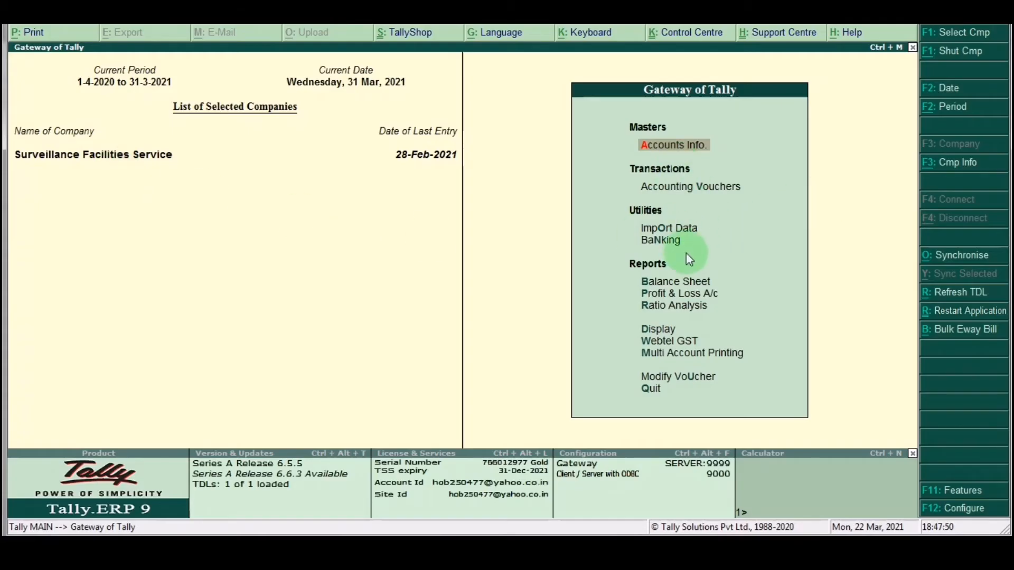
- Open the Statistics report under Statements of Accounts for the original Surveillance Facilities Service company
left_click(655, 327)
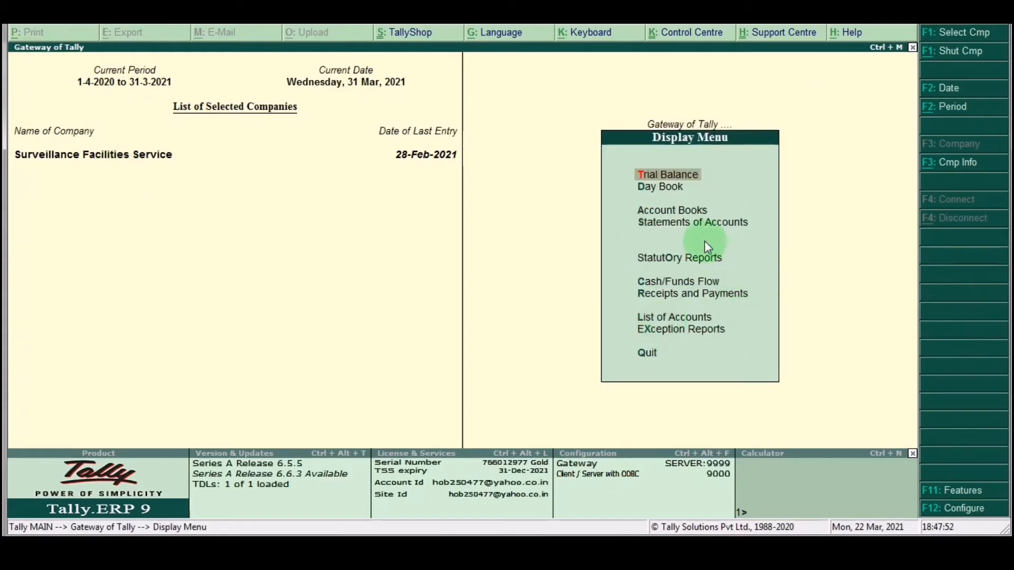
left_click(660, 224)
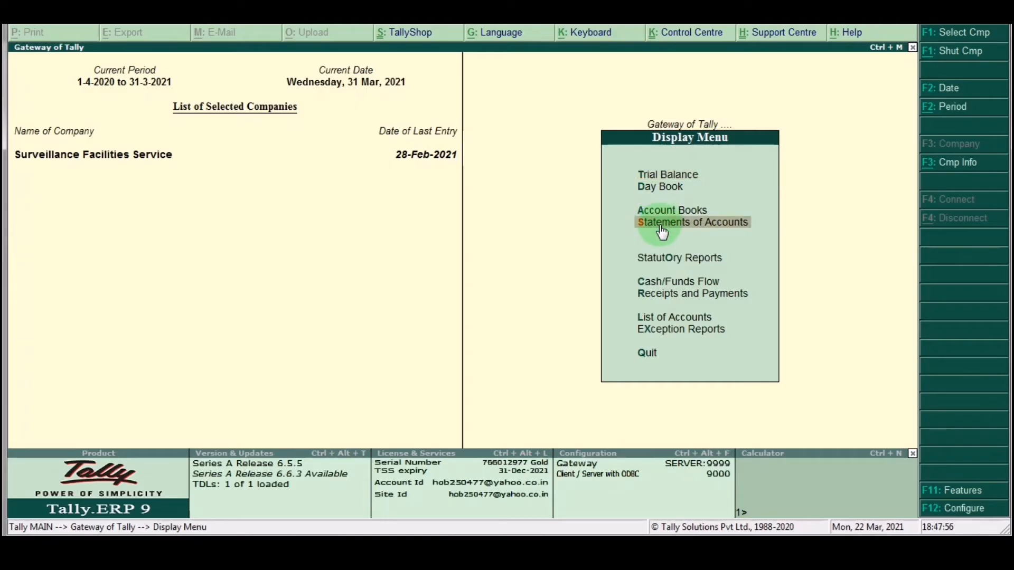
key("Down")
key("Down")
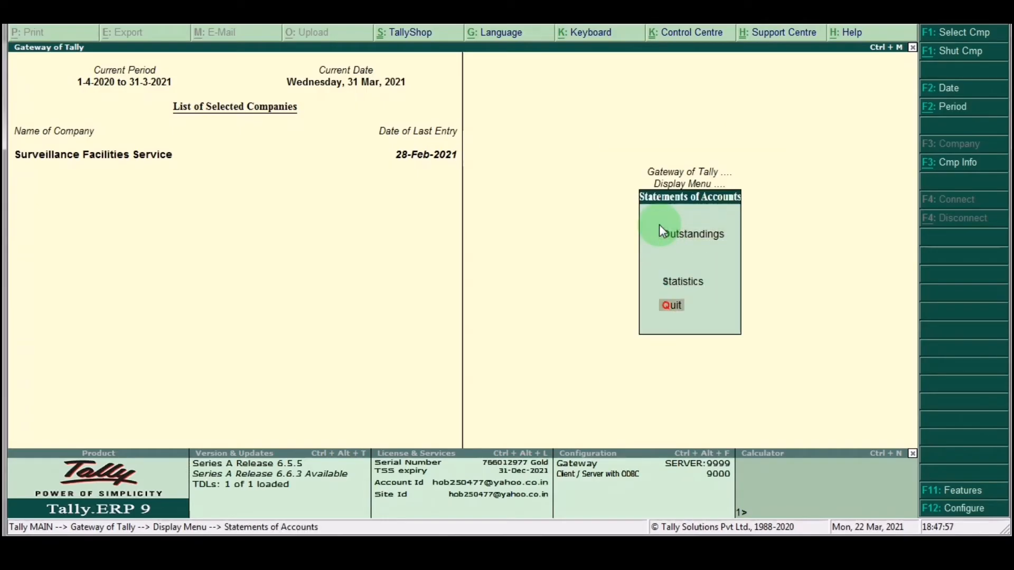
key("Up")
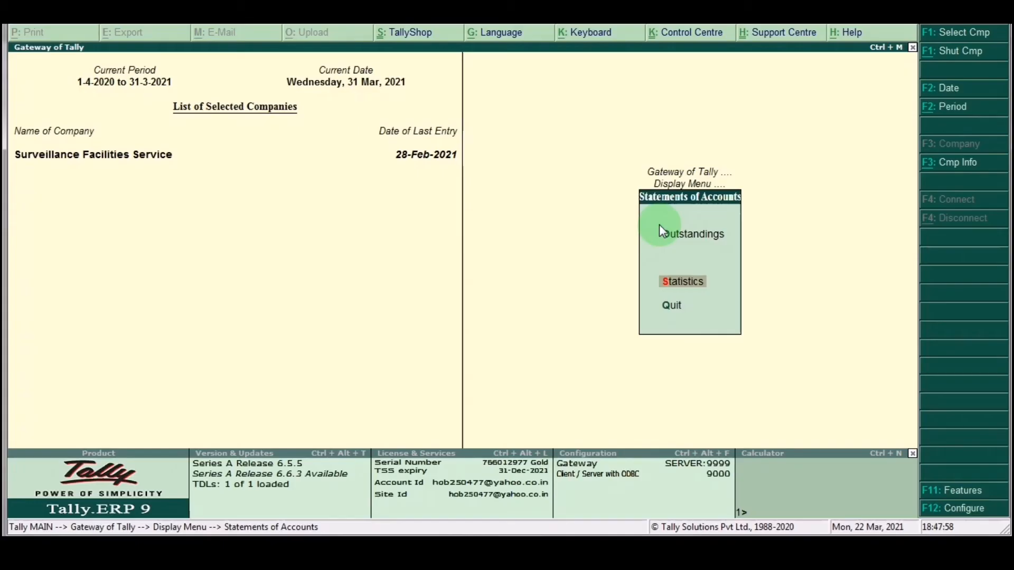
left_click(694, 283)
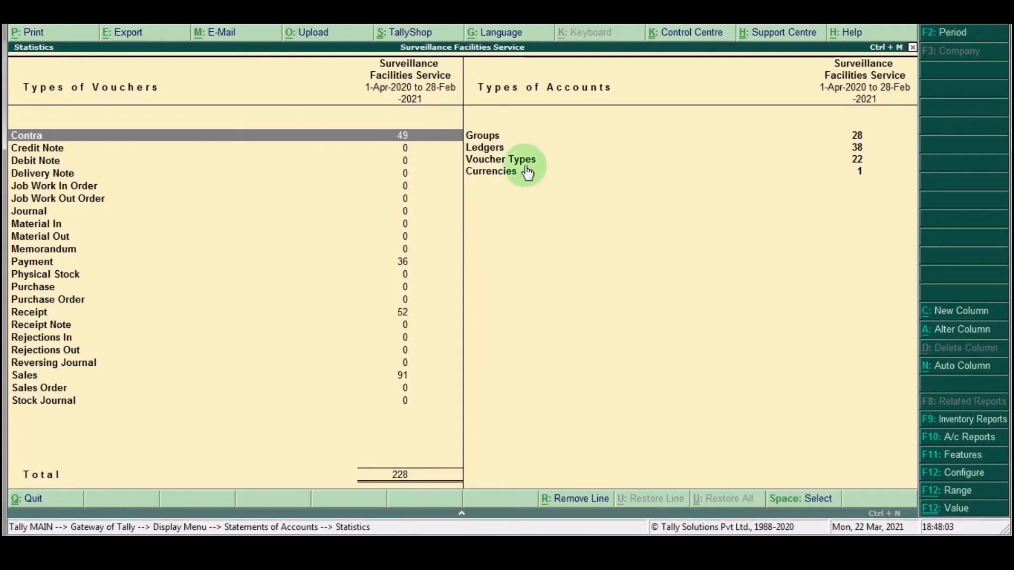
- Open the full list of ledgers from the Types of Accounts statistics
left_click(498, 147)
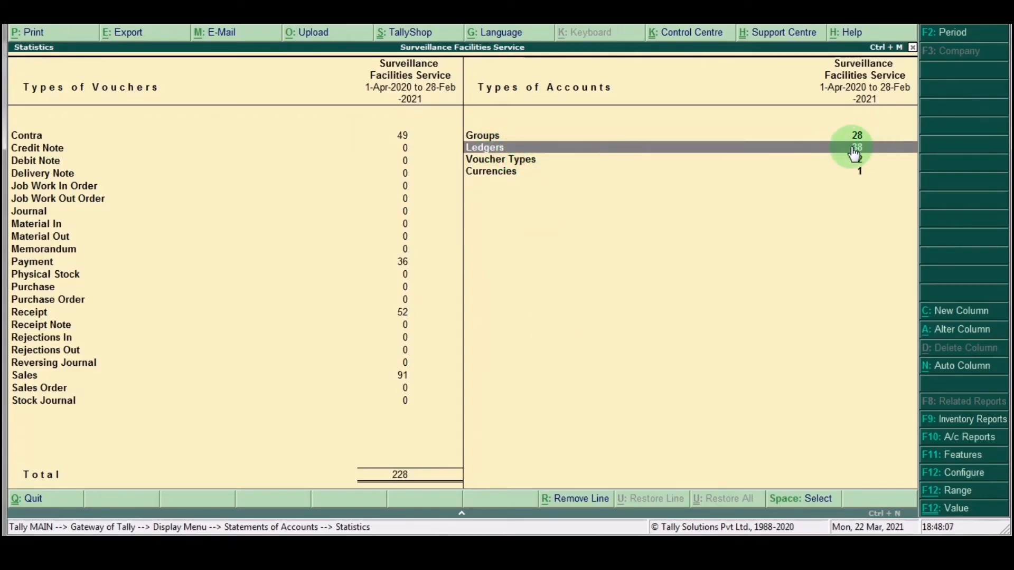
left_click(556, 149)
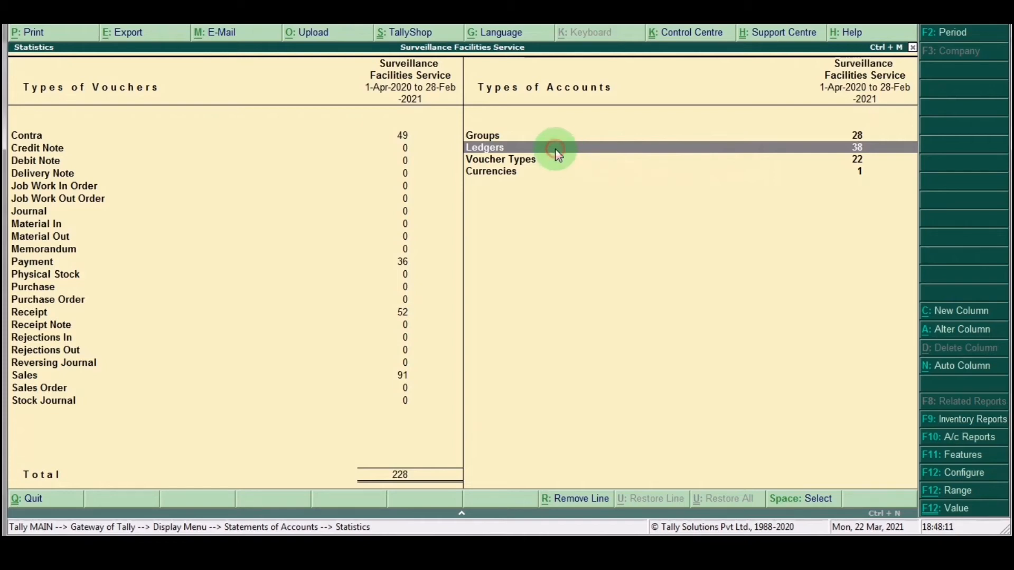
left_click(557, 152)
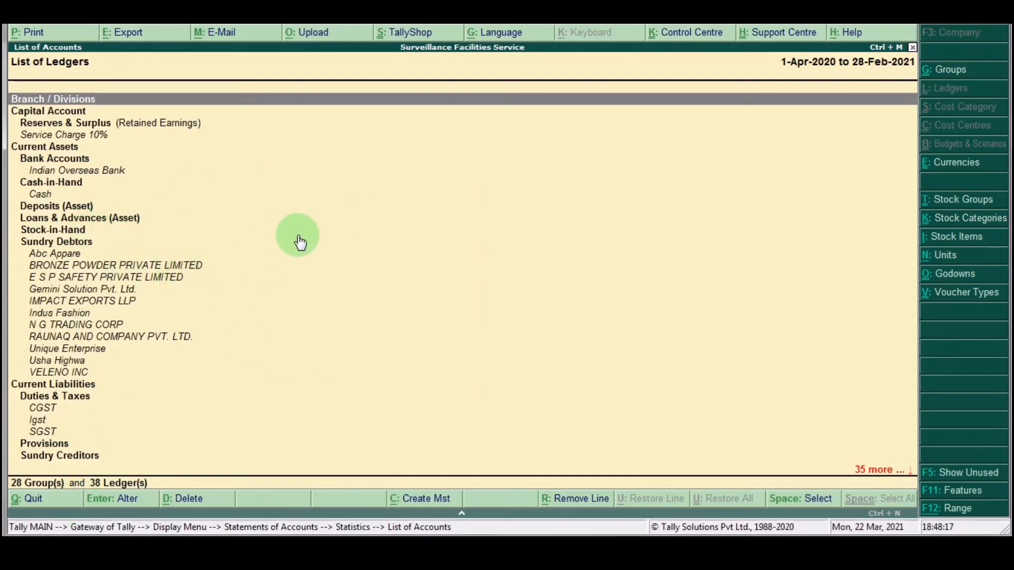
- Set up the ledger list export as XML (Data Interchange) in all languages, writing Master.xml to C:\Program Files\Tally\Tally.ERP9 without opening the folder
left_click(130, 44)
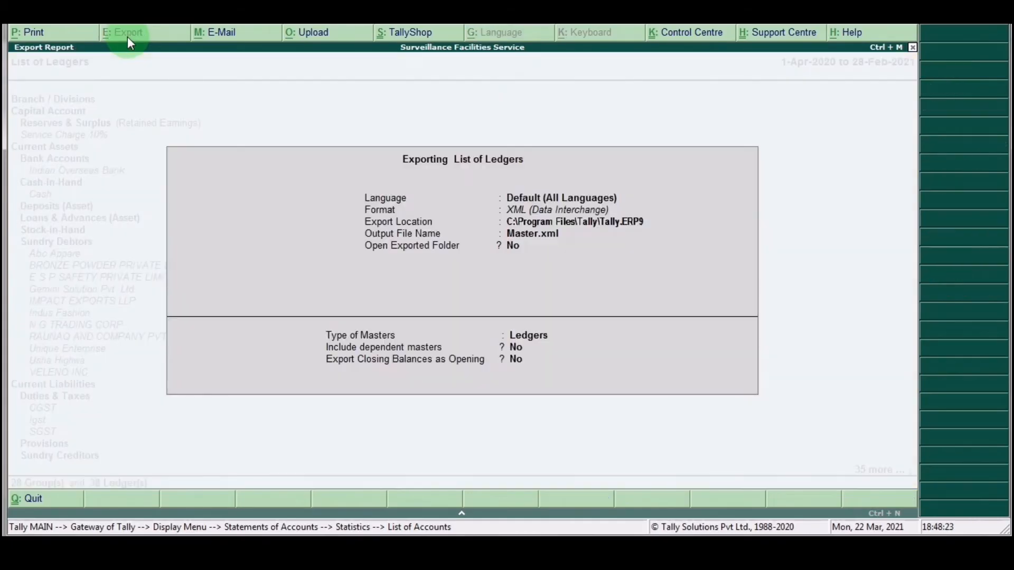
key("n")
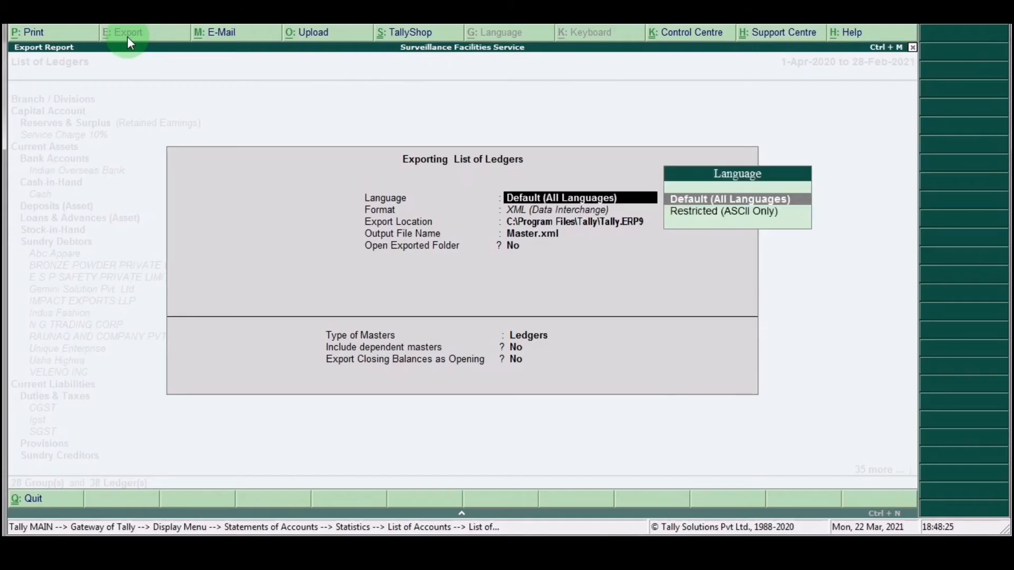
key("Return")
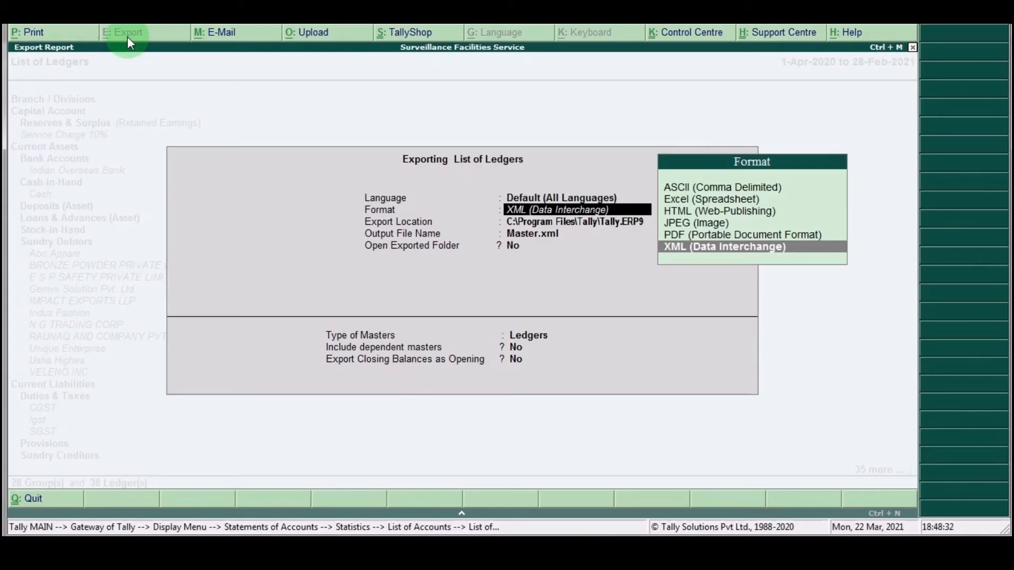
key("Return")
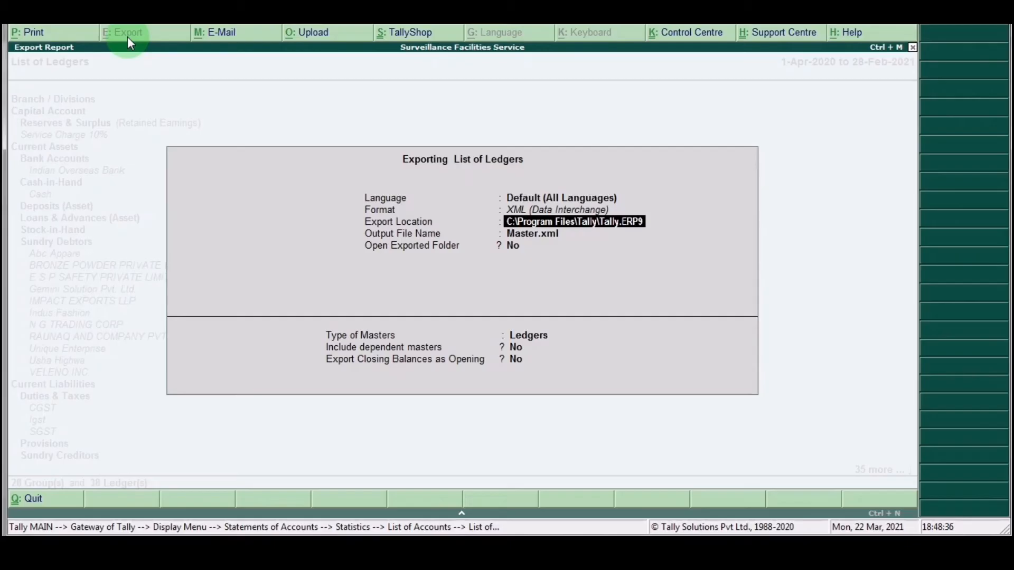
key("Return")
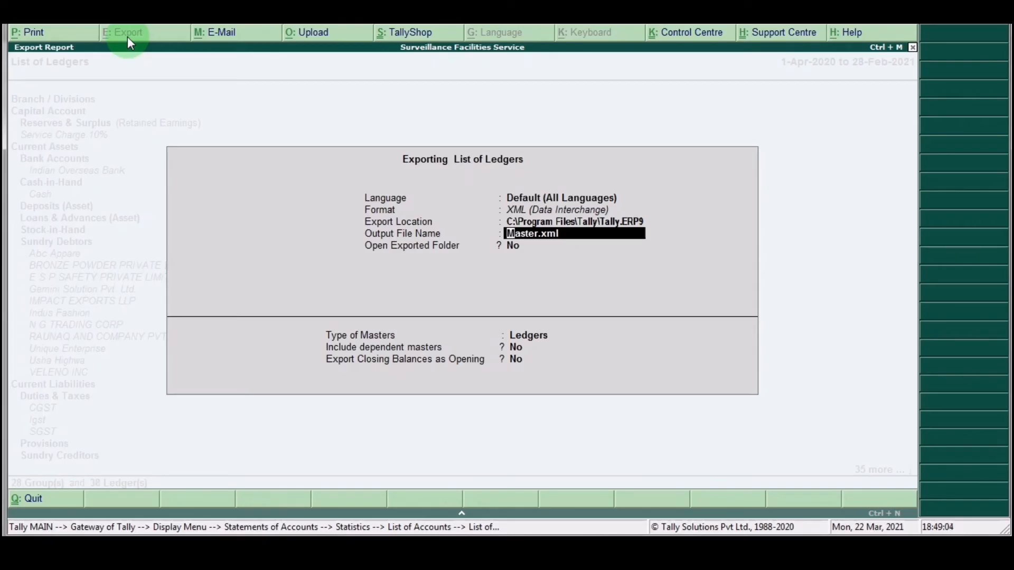
key("Return")
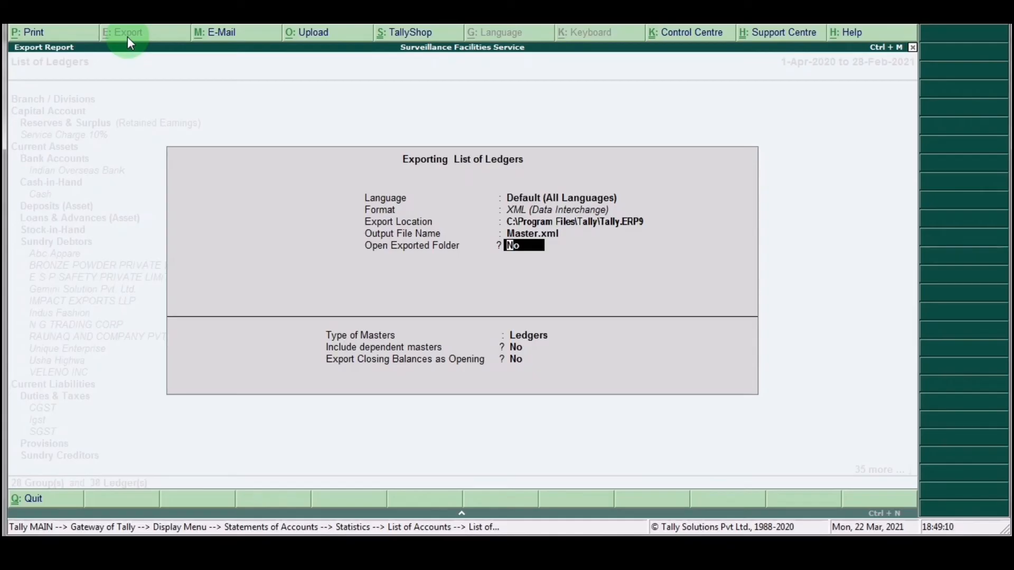
key("Return")
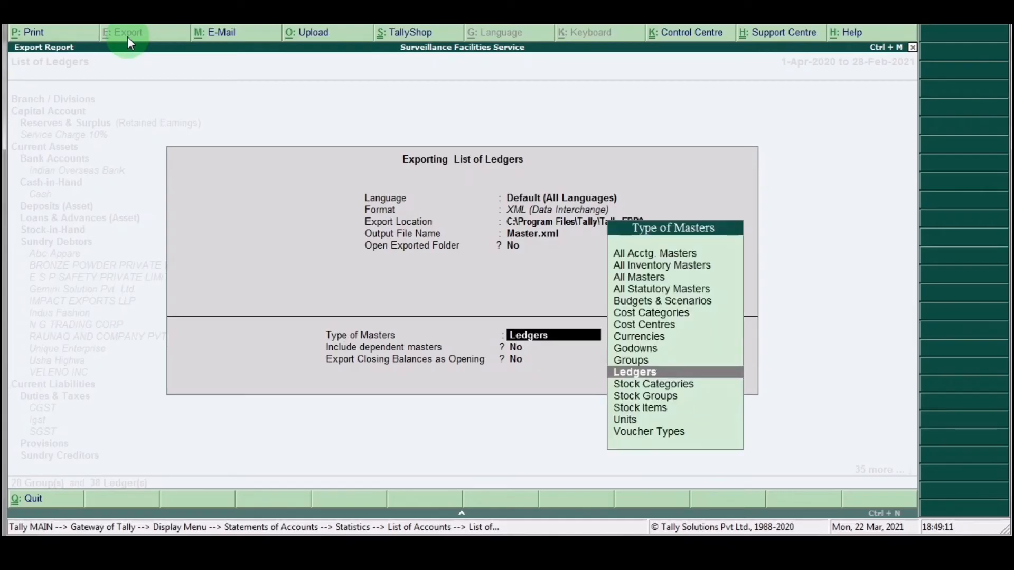
- Export the Ledgers masters without dependent masters, with closing balances as opening up to 1-4-2020, overwriting the existing Master.xml
key("Return")
key("Return")
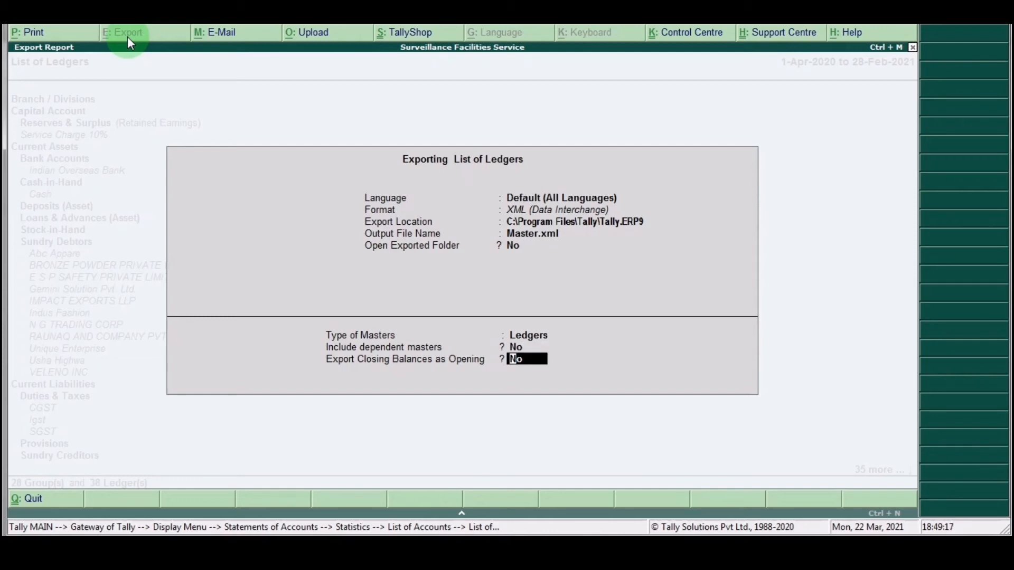
type("y")
key("Return")
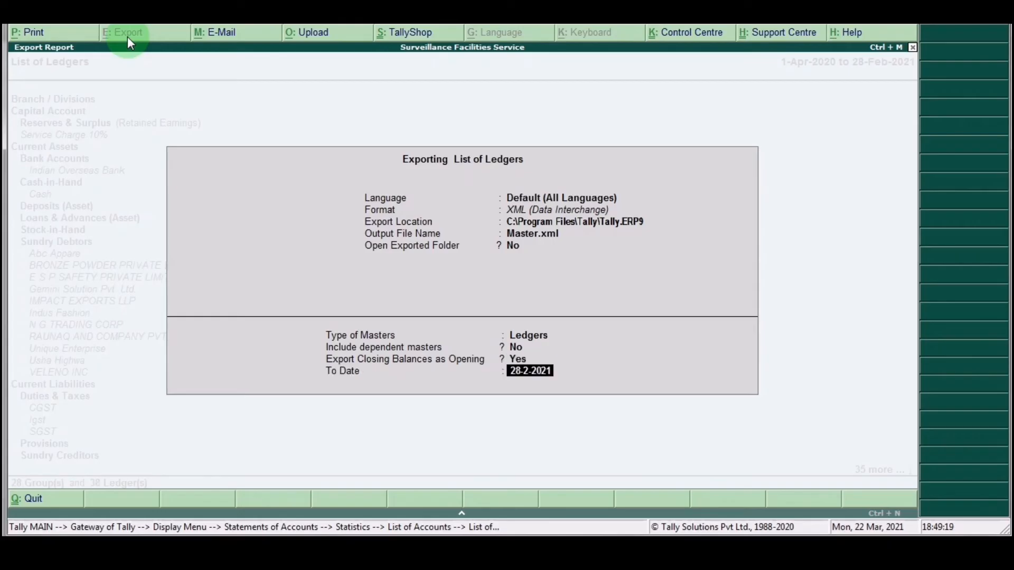
type("01/04/2020")
key("Return")
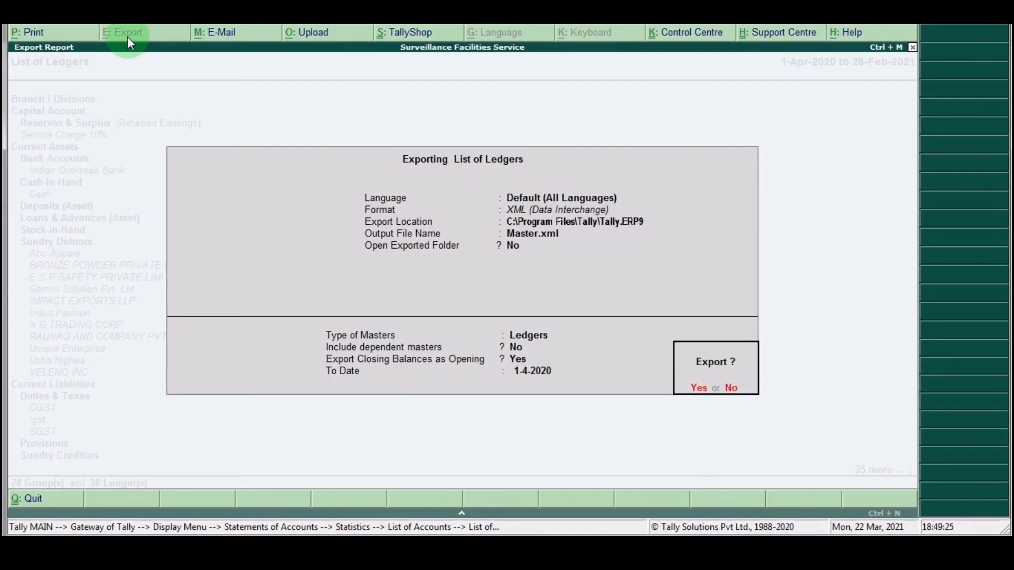
key("Return")
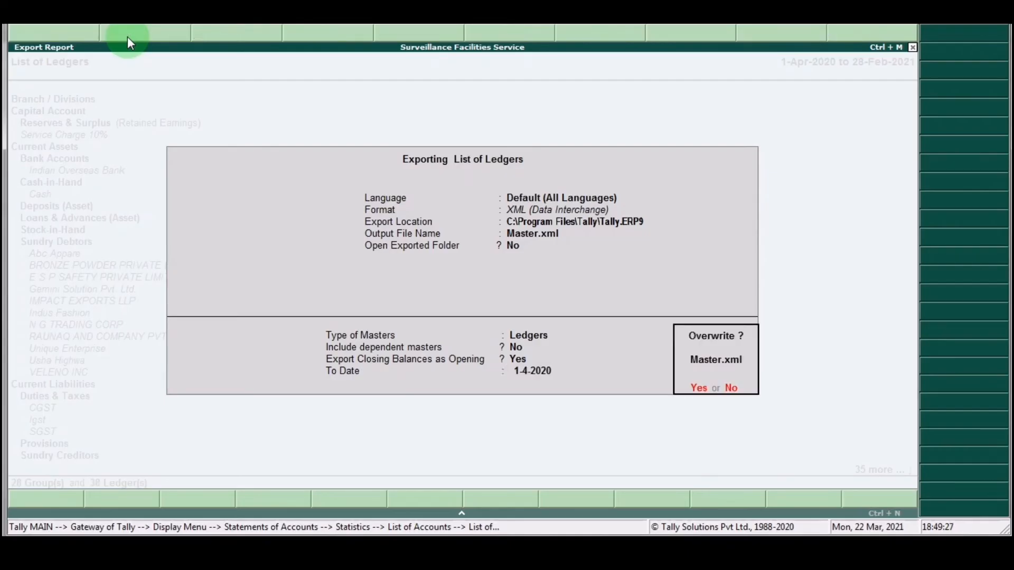
key("Return")
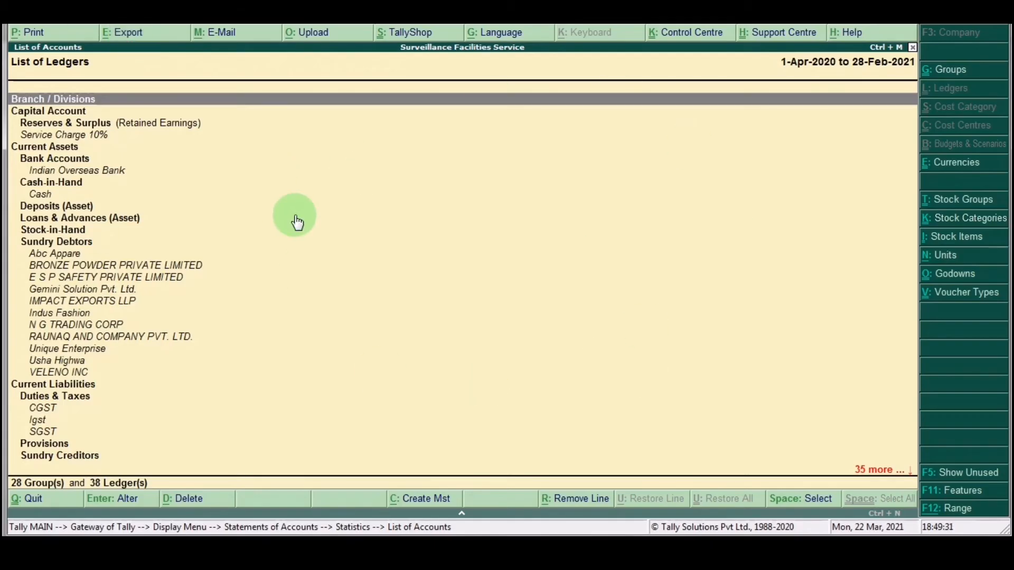
- Exit the reports to the Gateway of Tally and shut the Surveillance Facilities Service company
key("Escape")
key("Escape")
key("Escape")
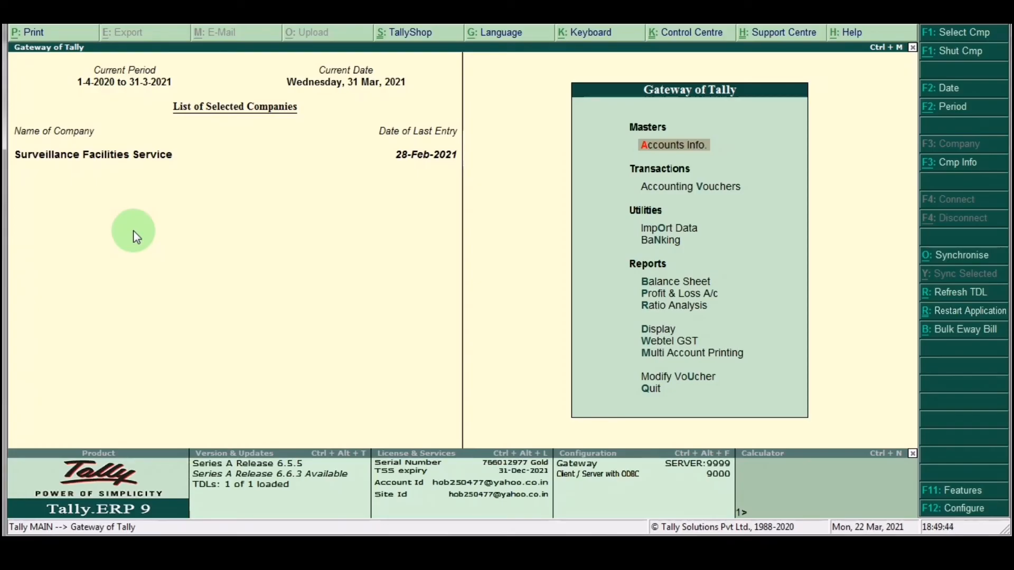
key("alt+F1")
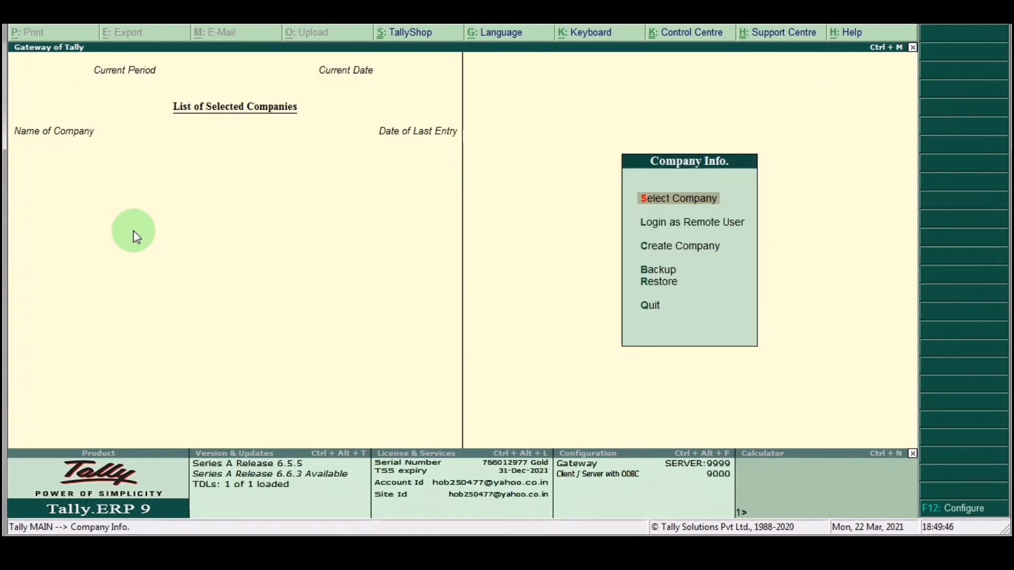
- Start creating a new company and name it Survillance Facility
key("Down")
key("Down")
key("Return")
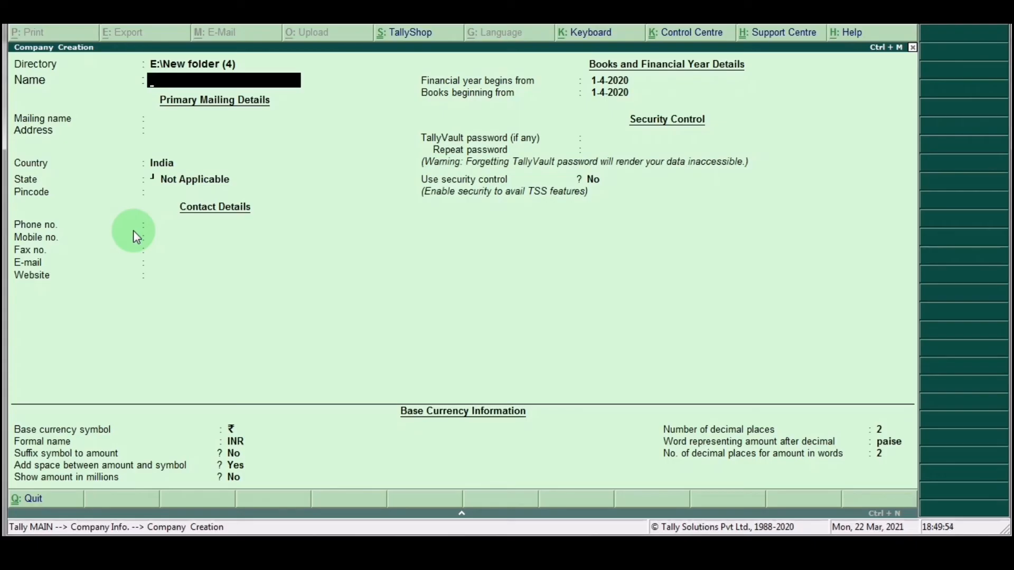
type("Survillance Faci")
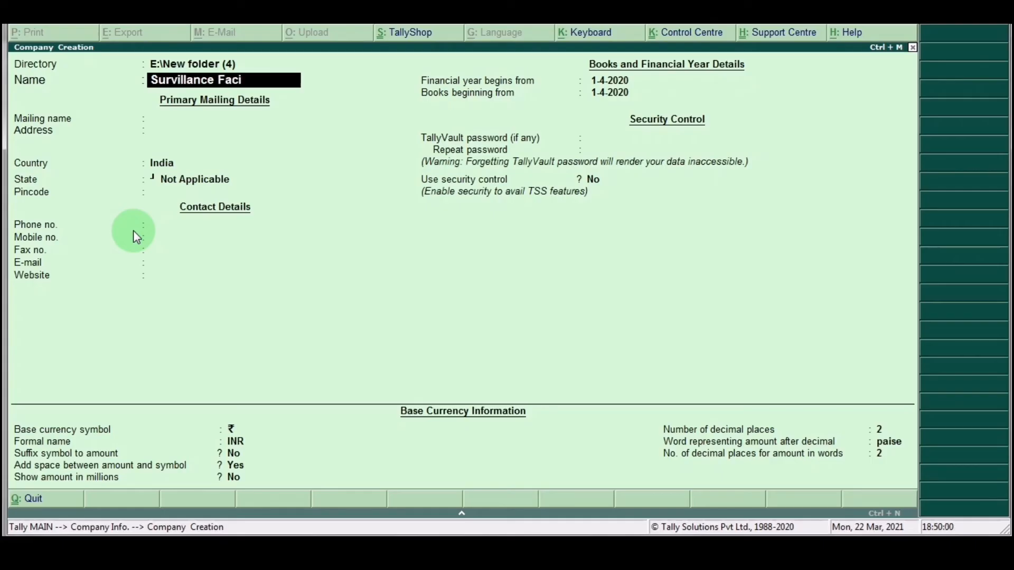
type("l")
key("BackSpace")
key("BackSpace")
key("BackSpace")
type("cility")
key("Return")
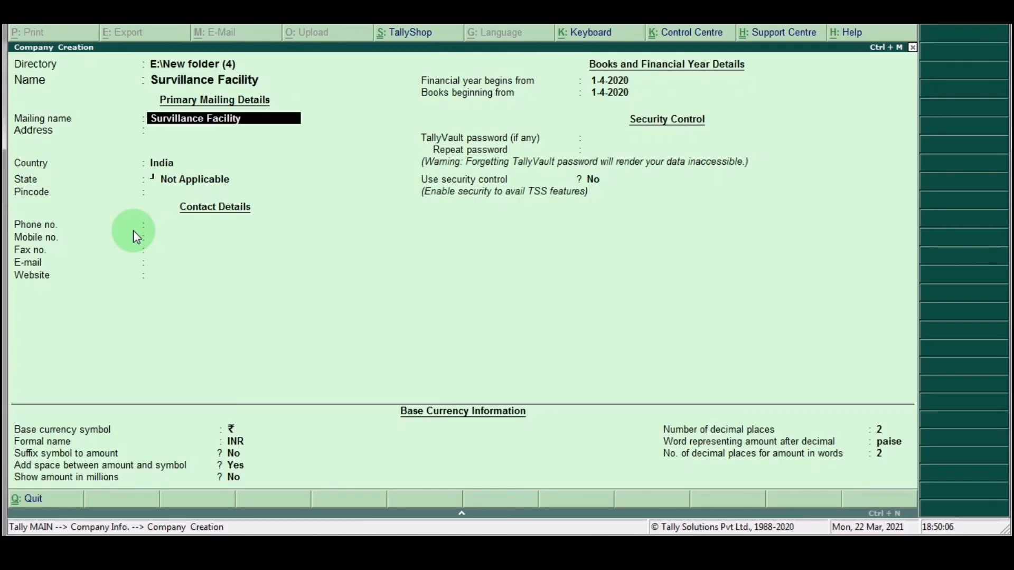
- Keep the suggested mailing name and India as country, leave the address blank, and set the new company's state to Delhi
key("Return")
key("Return")
key("Return")
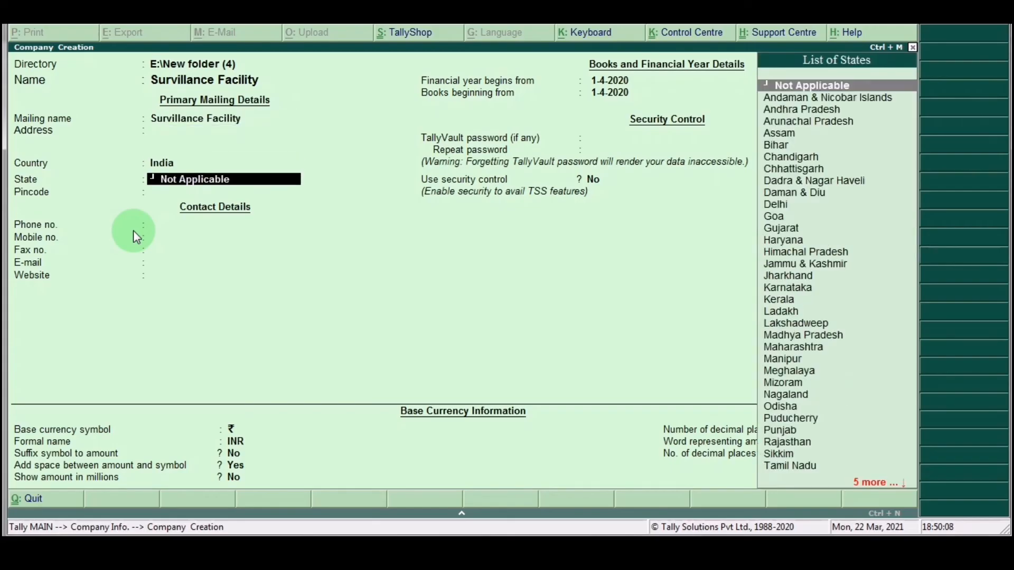
type("A")
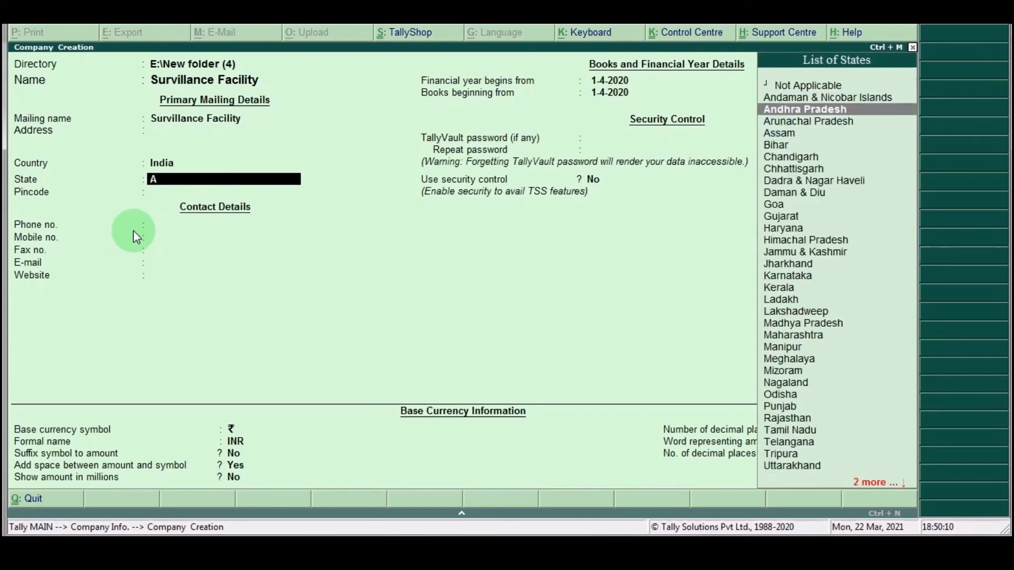
key("BackSpace")
type("D")
key("Down")
key("Down")
key("Return")
key("Return")
key("Return")
key("Return")
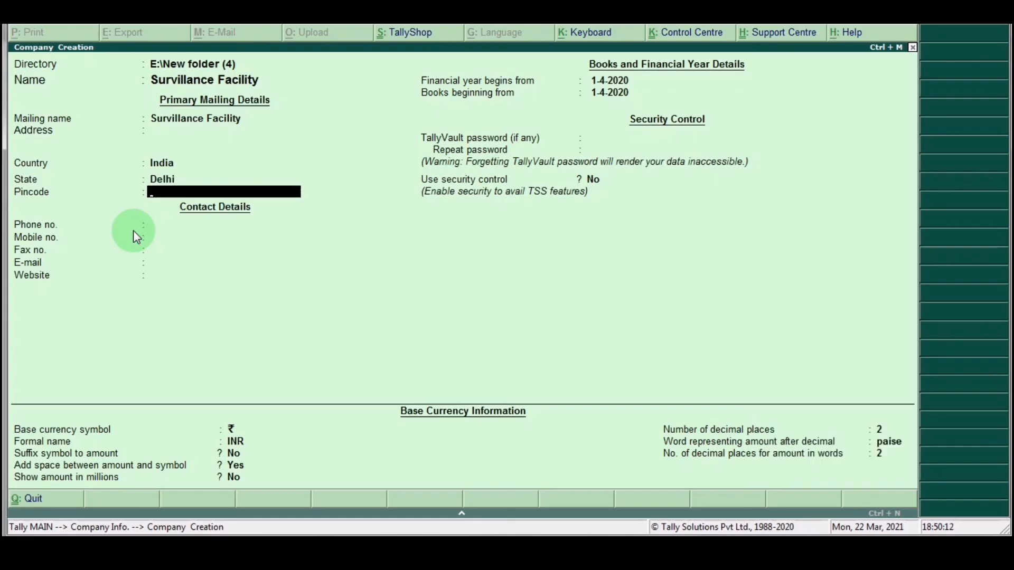
- Leave the contact details blank, set the financial year and books to begin on 1-4-2021, and save the new company without security control
key("Return")
key("Return")
key("Return")
key("Return")
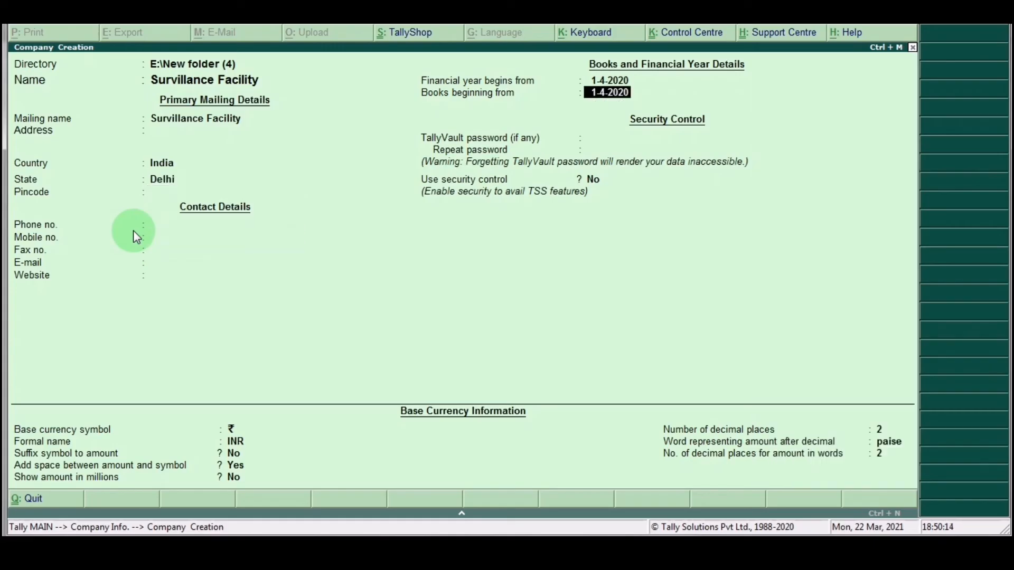
key("Up")
key("BackSpace")
key("BackSpace")
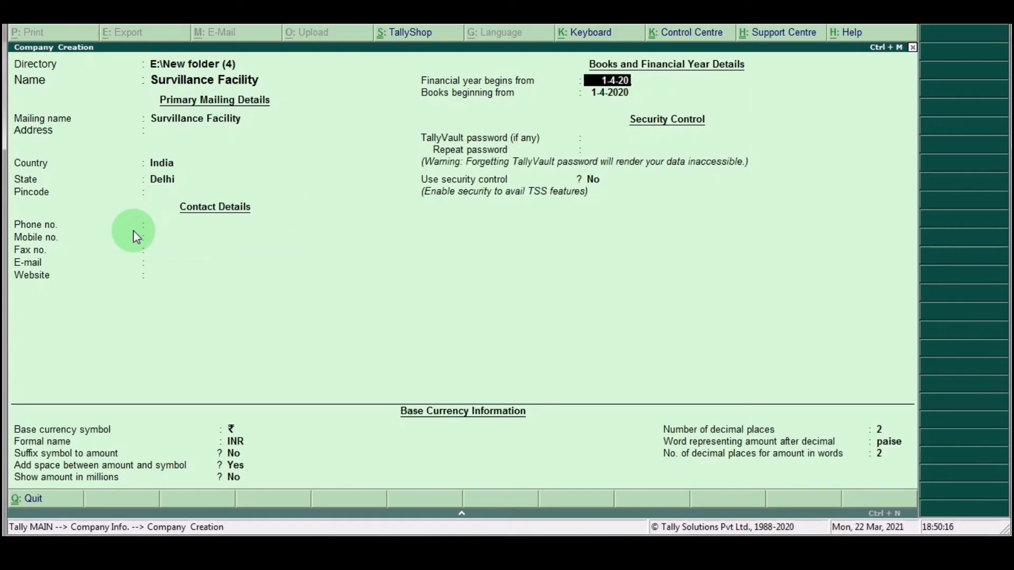
type("21")
key("Return")
key("Return")
key("Return")
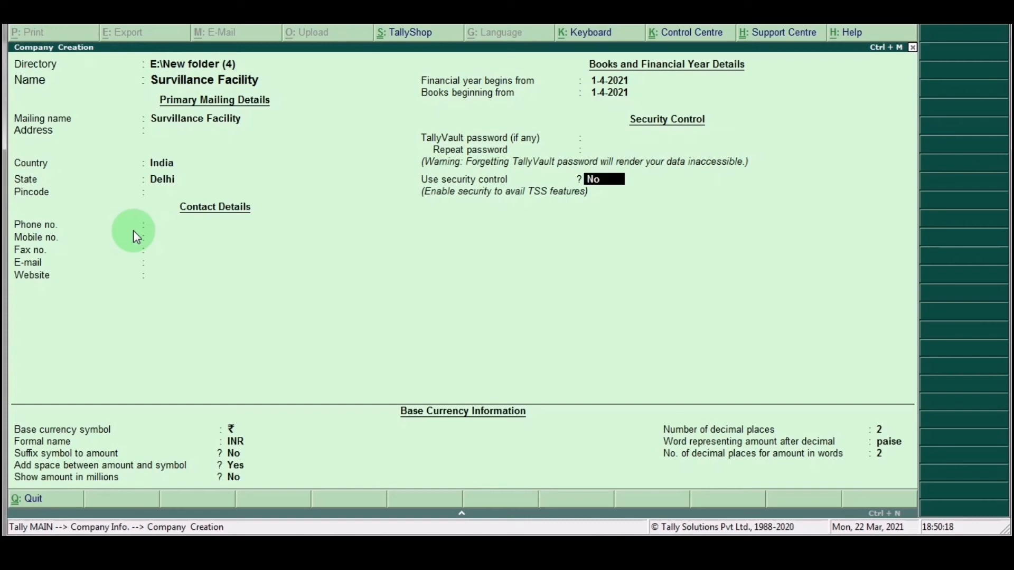
key("ctrl+a")
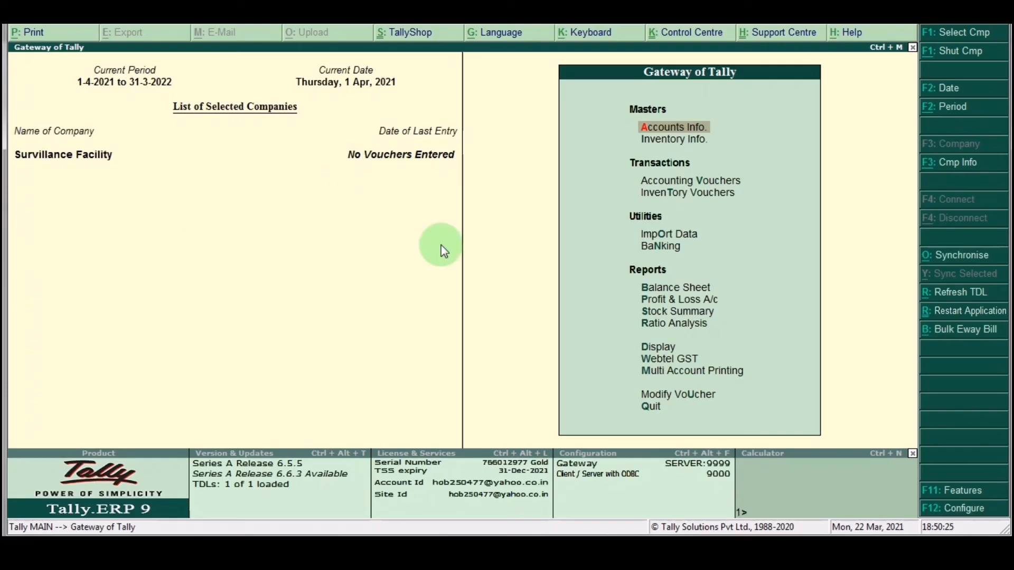
- Check the new company's Balance Sheet and its Profit & Loss A/c before any import, and return to the Gateway of Tally
left_click(686, 289)
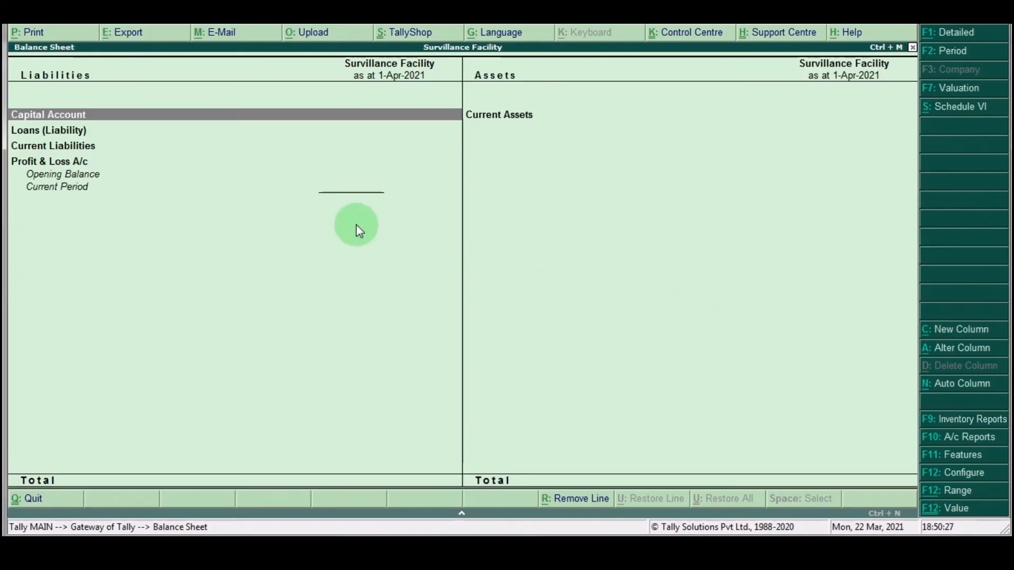
left_click(278, 102)
left_click(809, 94)
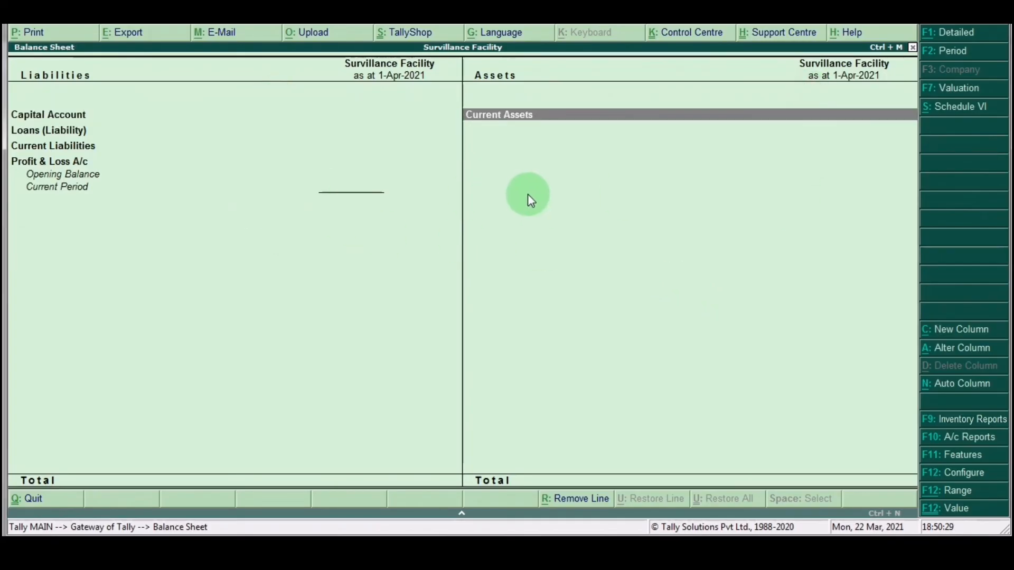
double_click(76, 160)
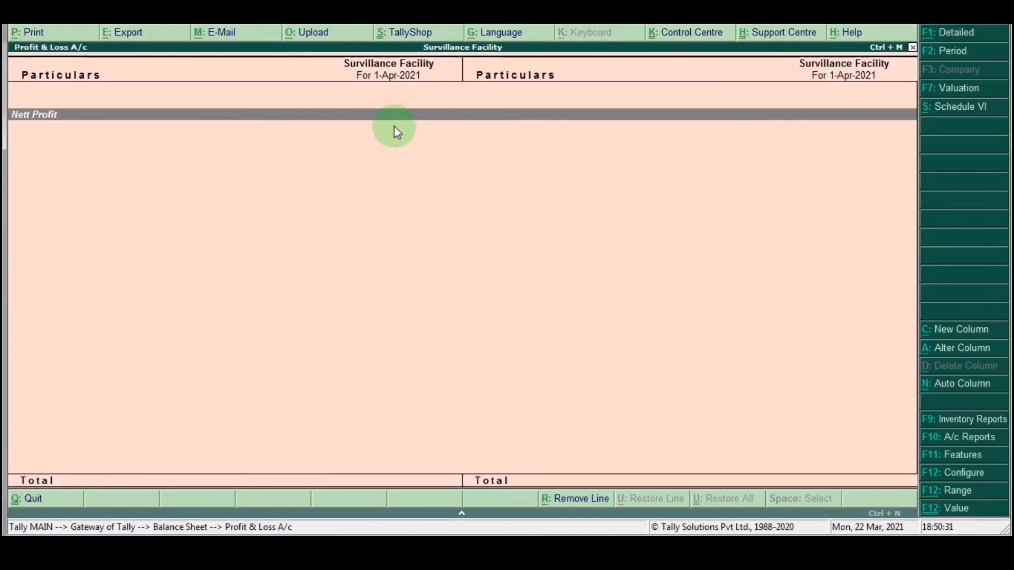
key("Escape")
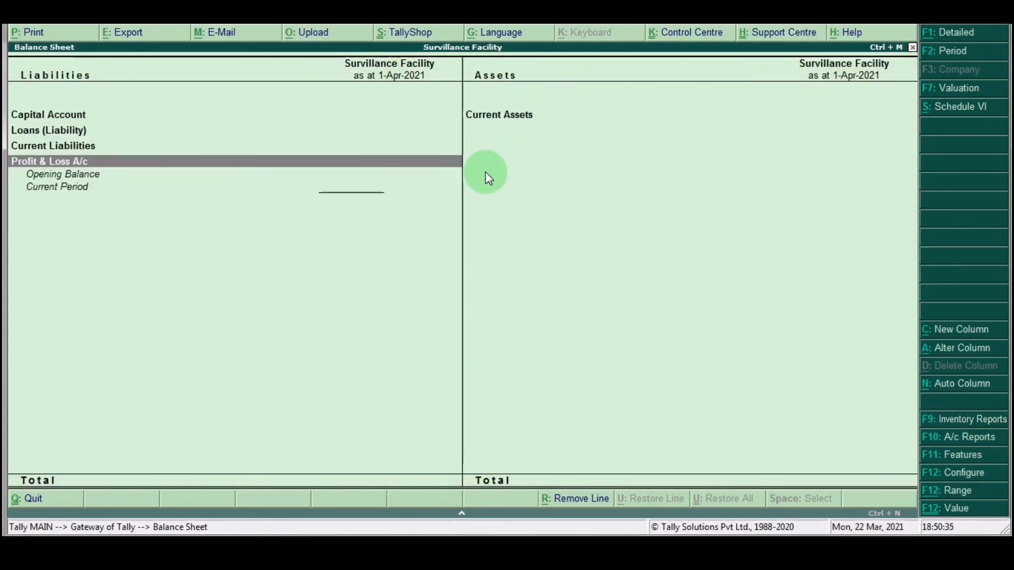
key("Escape")
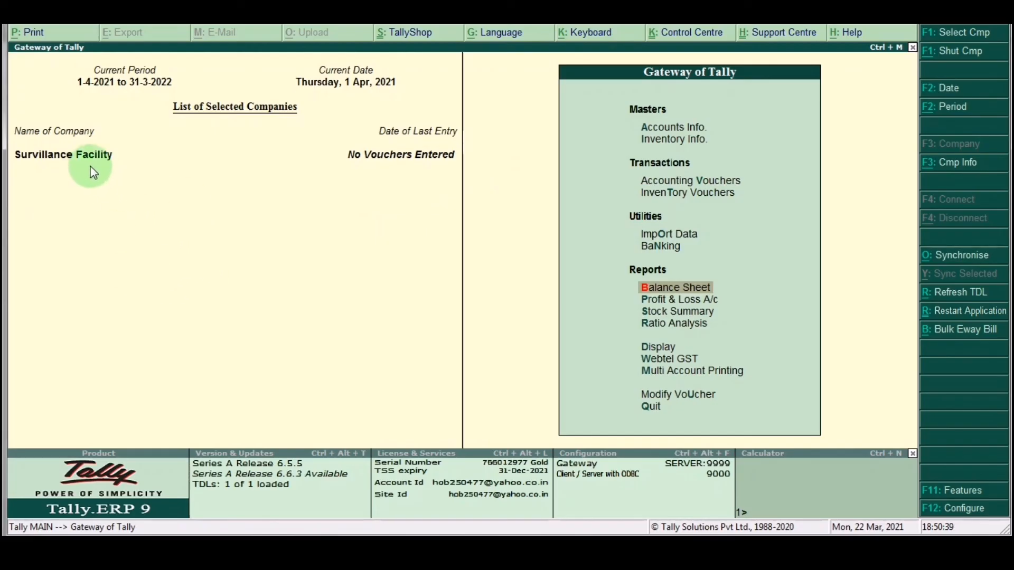
- Import the masters from master.xml into Survillance Facility, combining opening balances for existing entries, and return to the Gateway of Tally
left_click(664, 235)
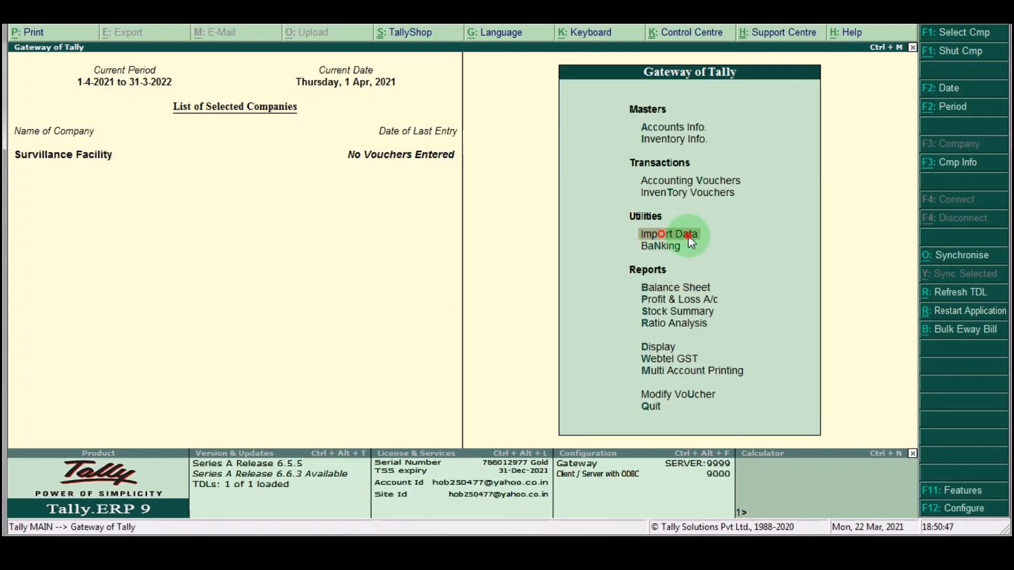
left_click(687, 239)
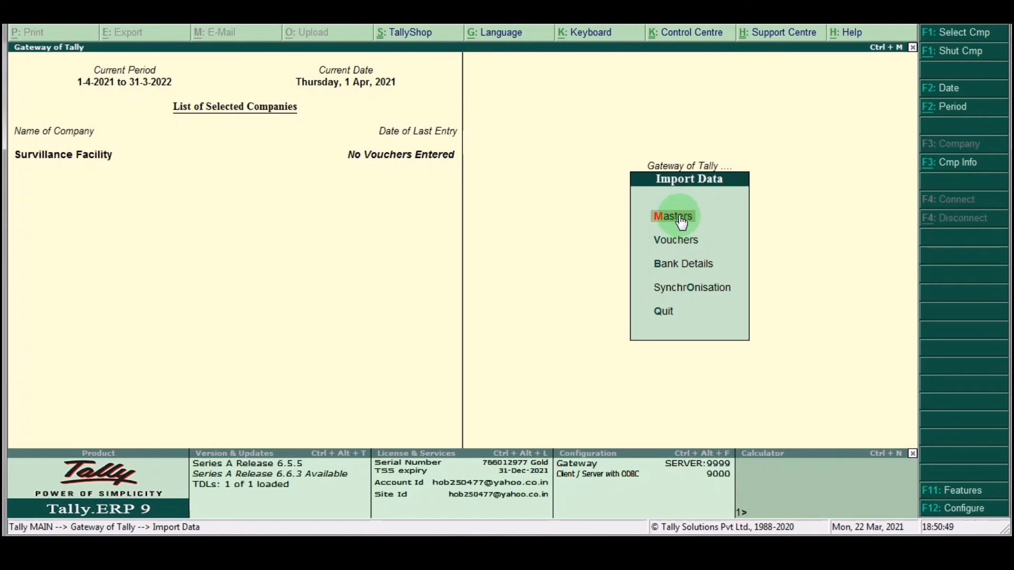
left_click(681, 221)
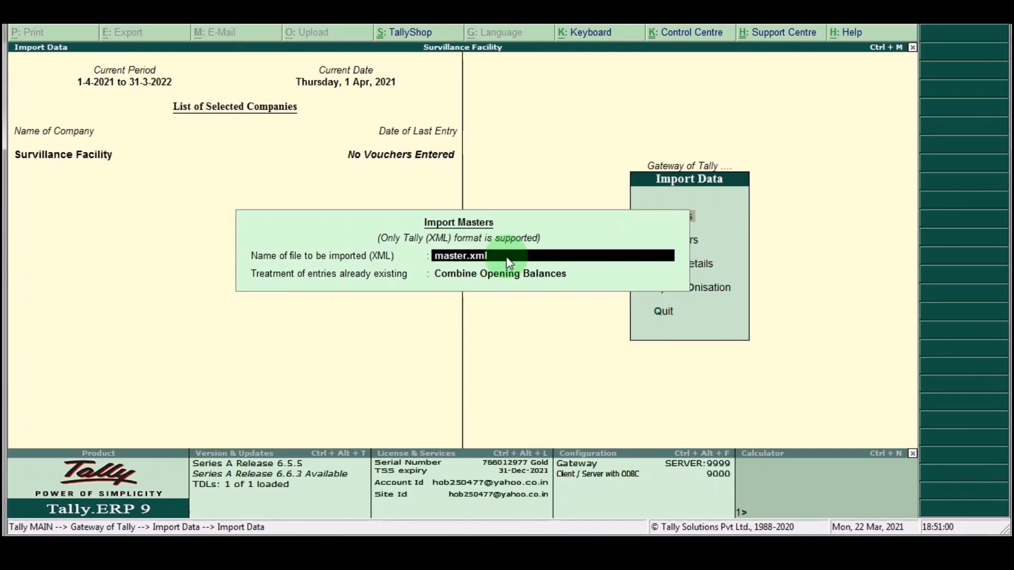
key("Return")
key("Return")
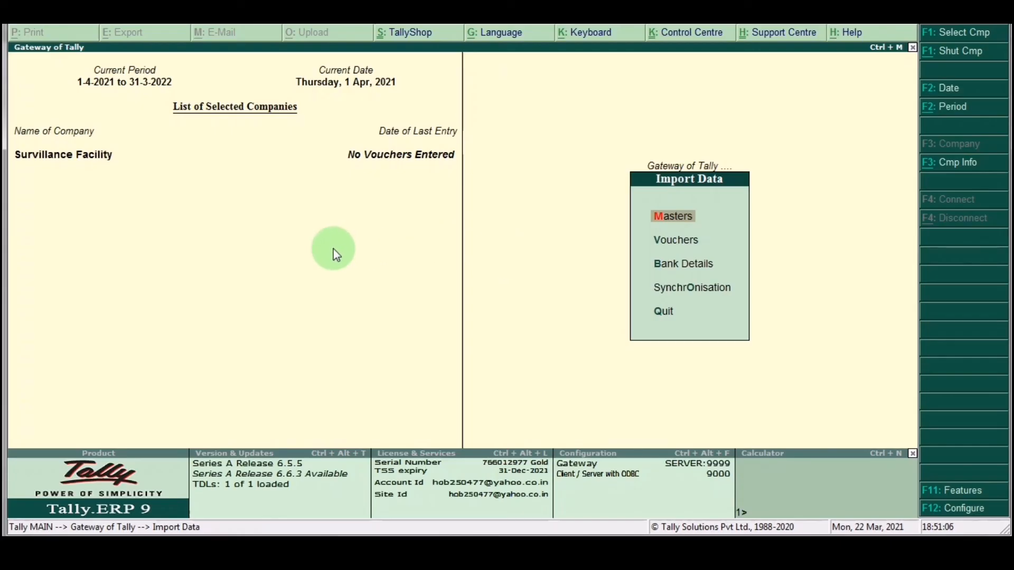
key("Escape")
key("Escape")
key("Escape")
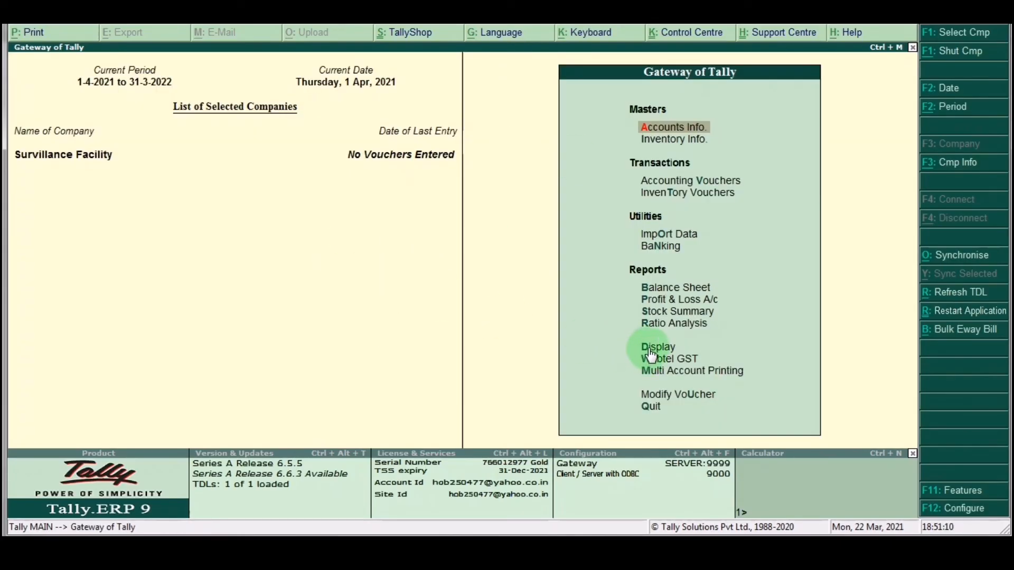
- Review the imported opening balances in the Balance Sheet, including Suspense A/c and current liabilities, and look into the Profit & Loss A/c
left_click(661, 290)
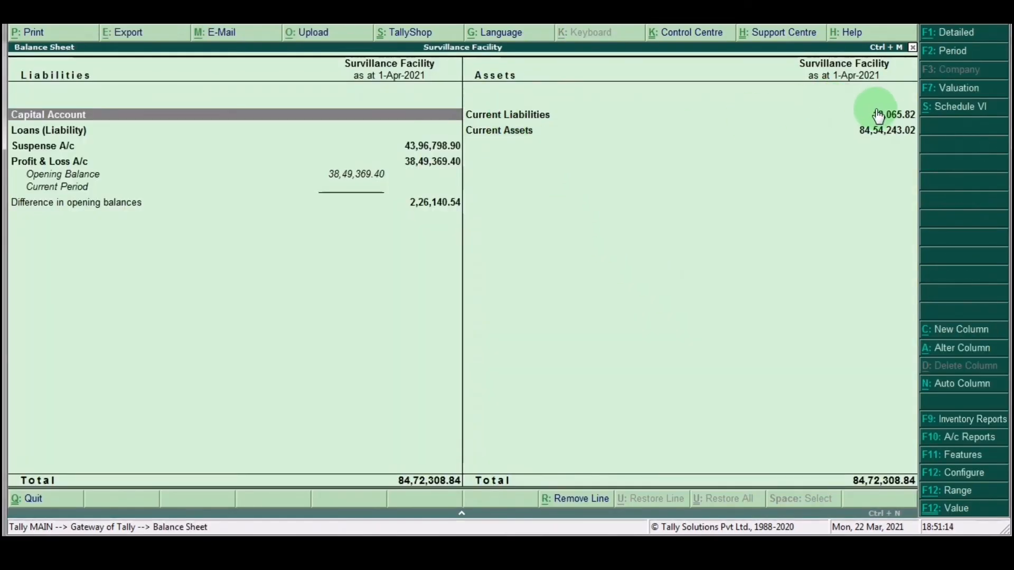
key("Right")
left_click(432, 145)
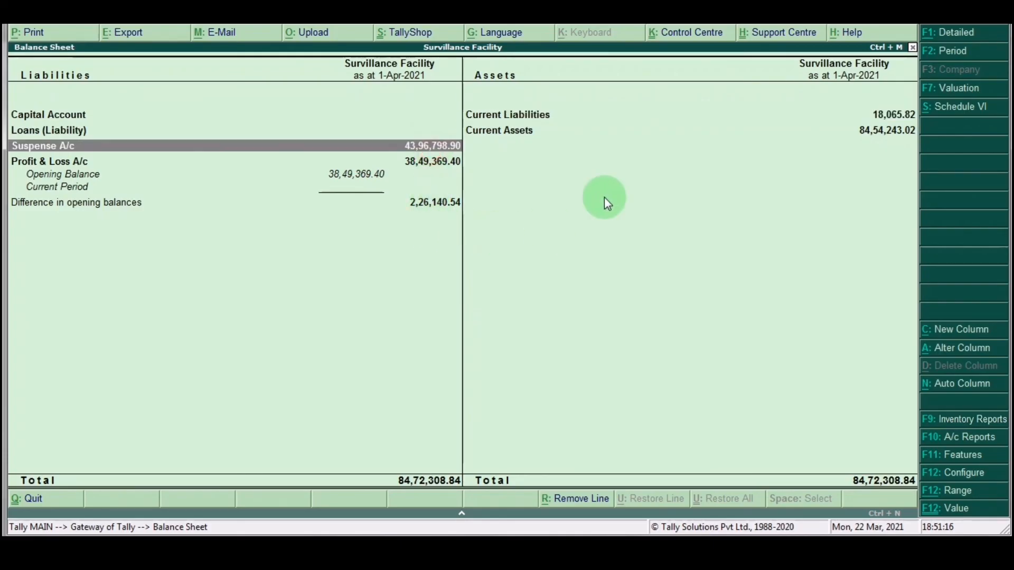
left_click(625, 144)
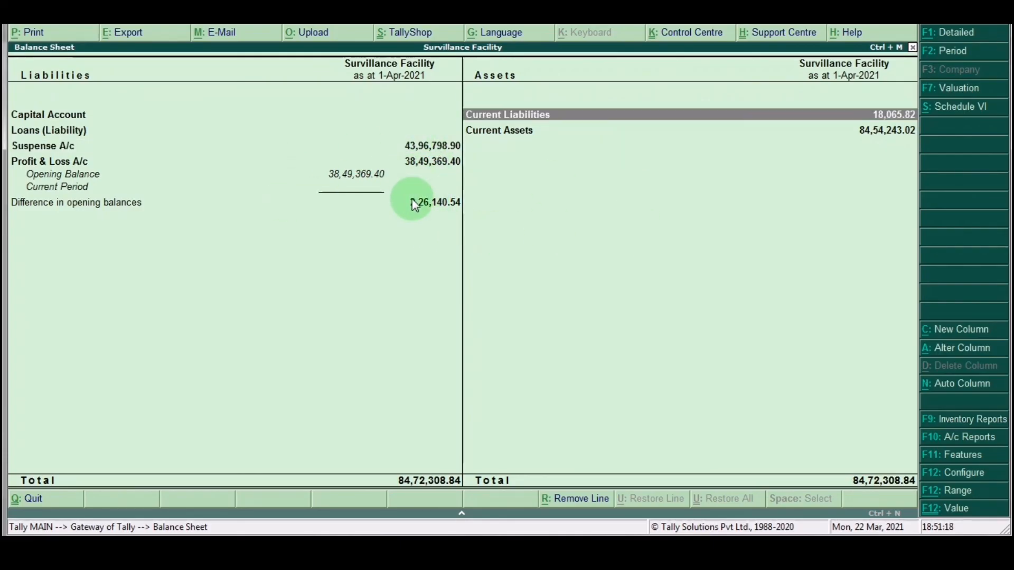
left_click(64, 161)
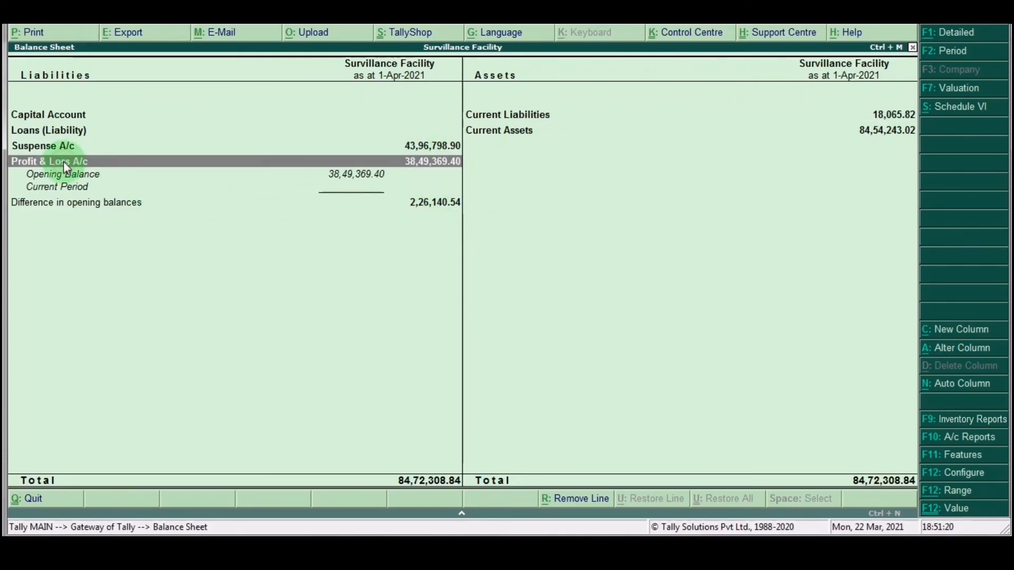
left_click(64, 161)
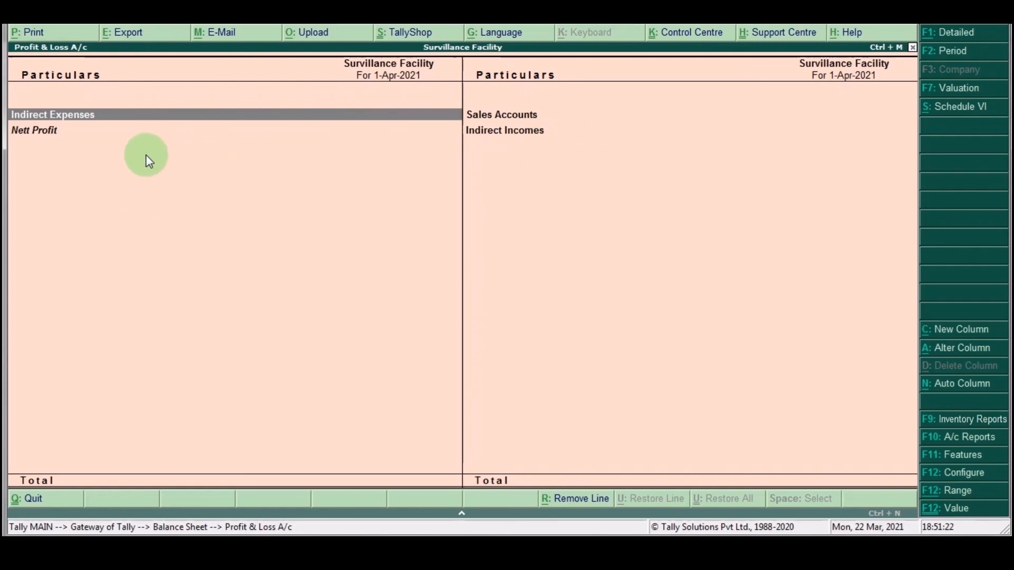
key("Escape")
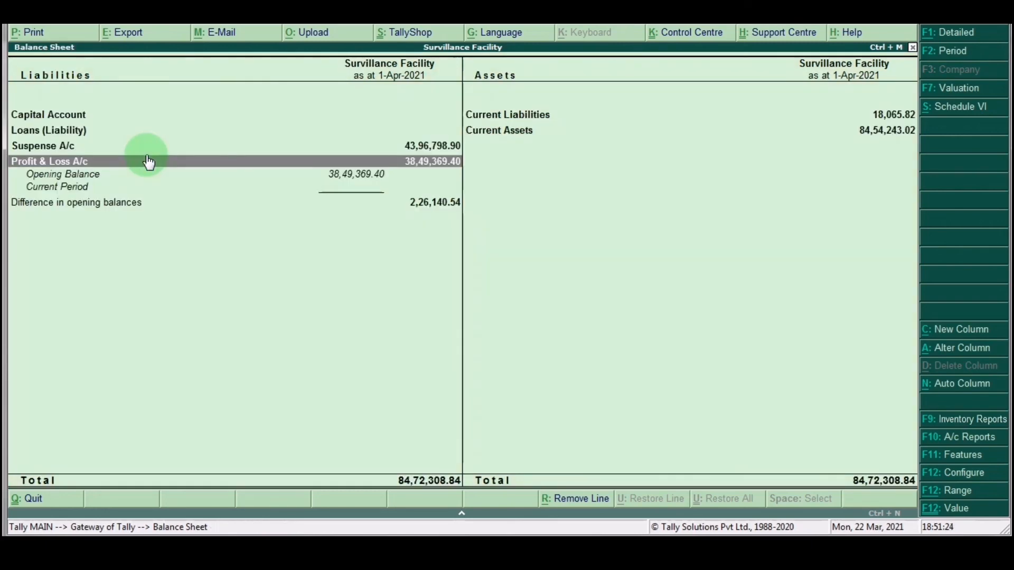